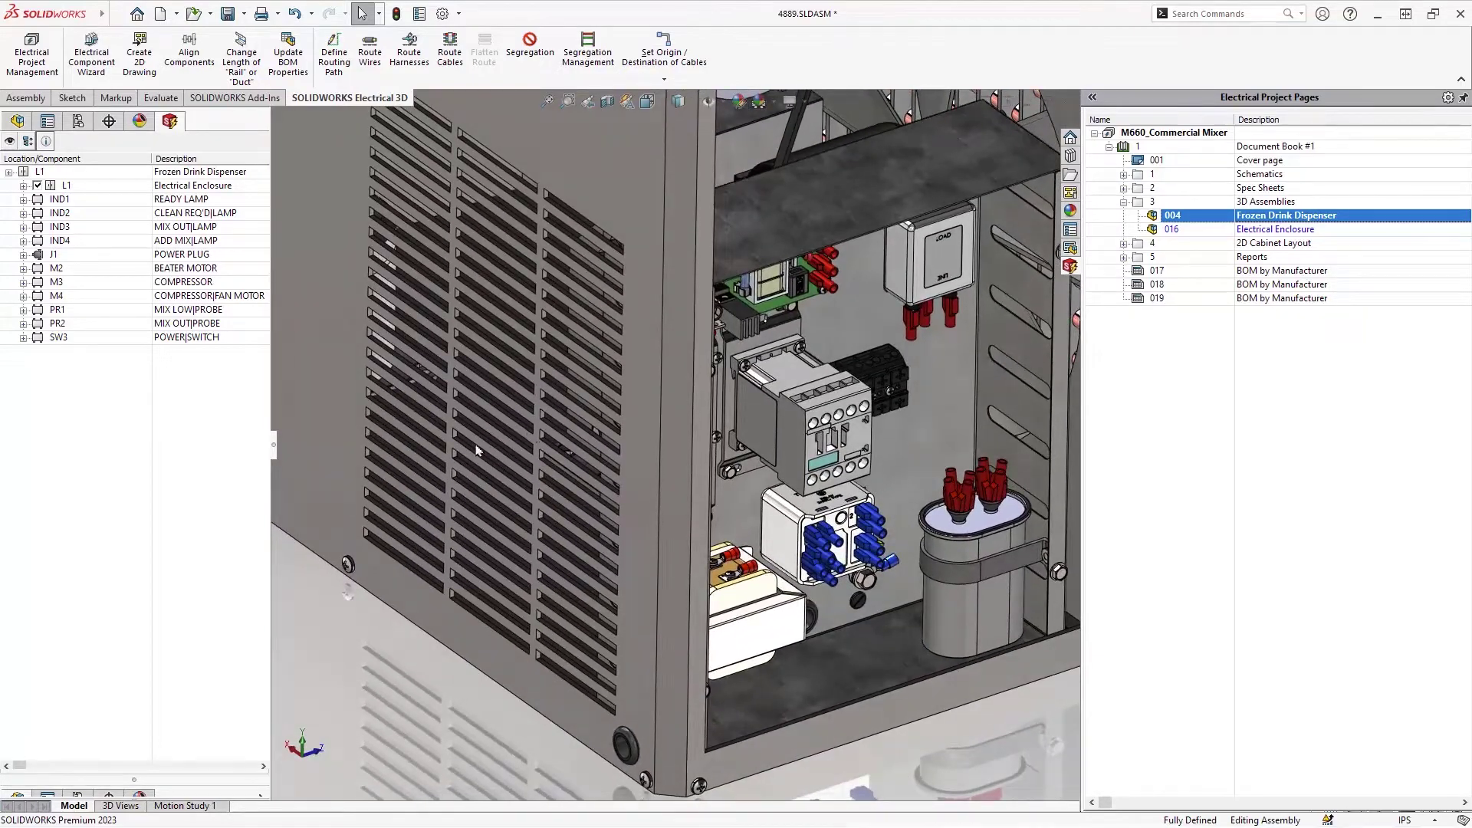
- Select the fan motor in the enclosure assembly to inspect it, then clear the selection
left_click(455, 471)
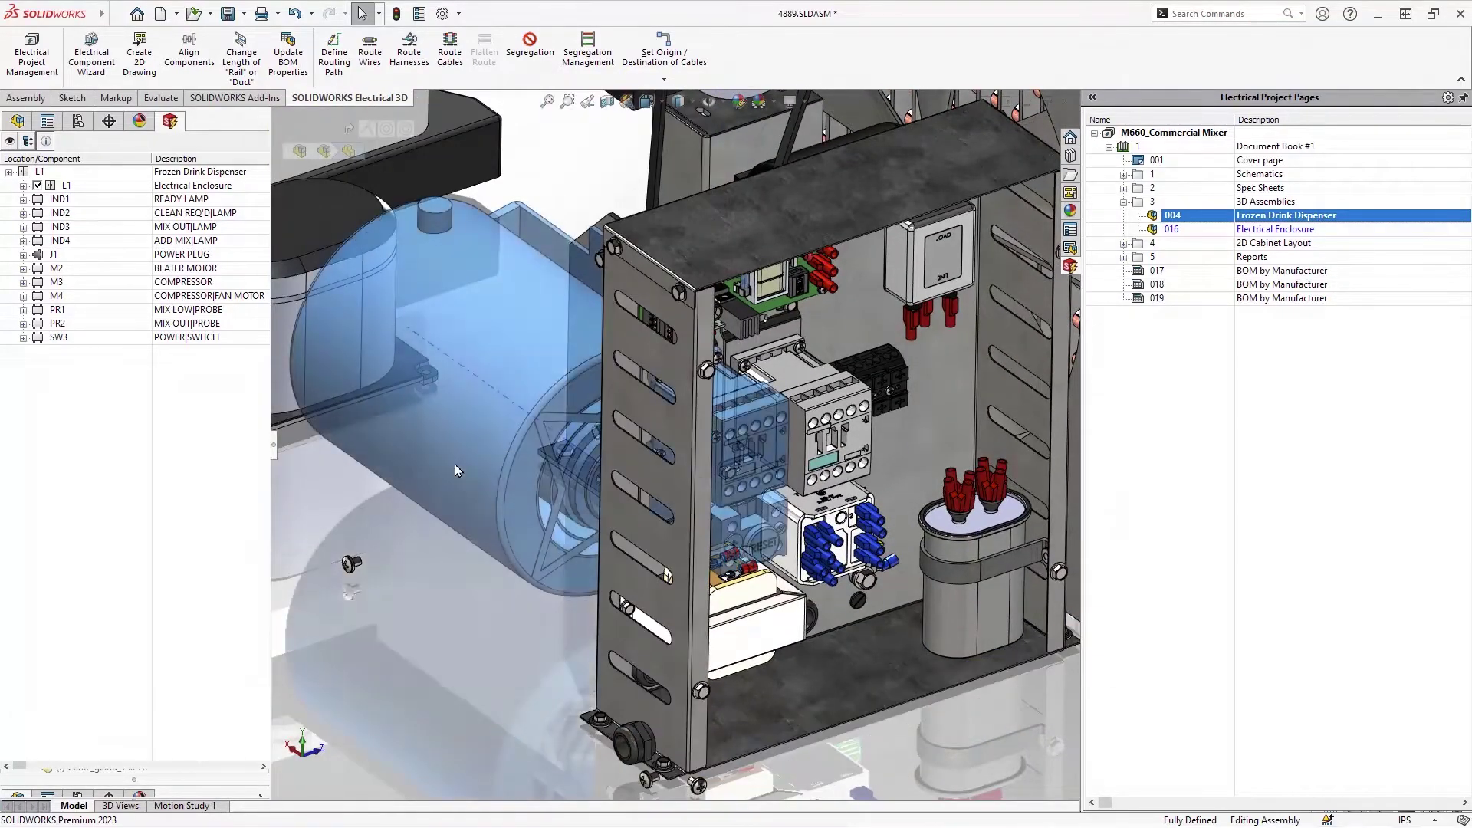
key("Escape")
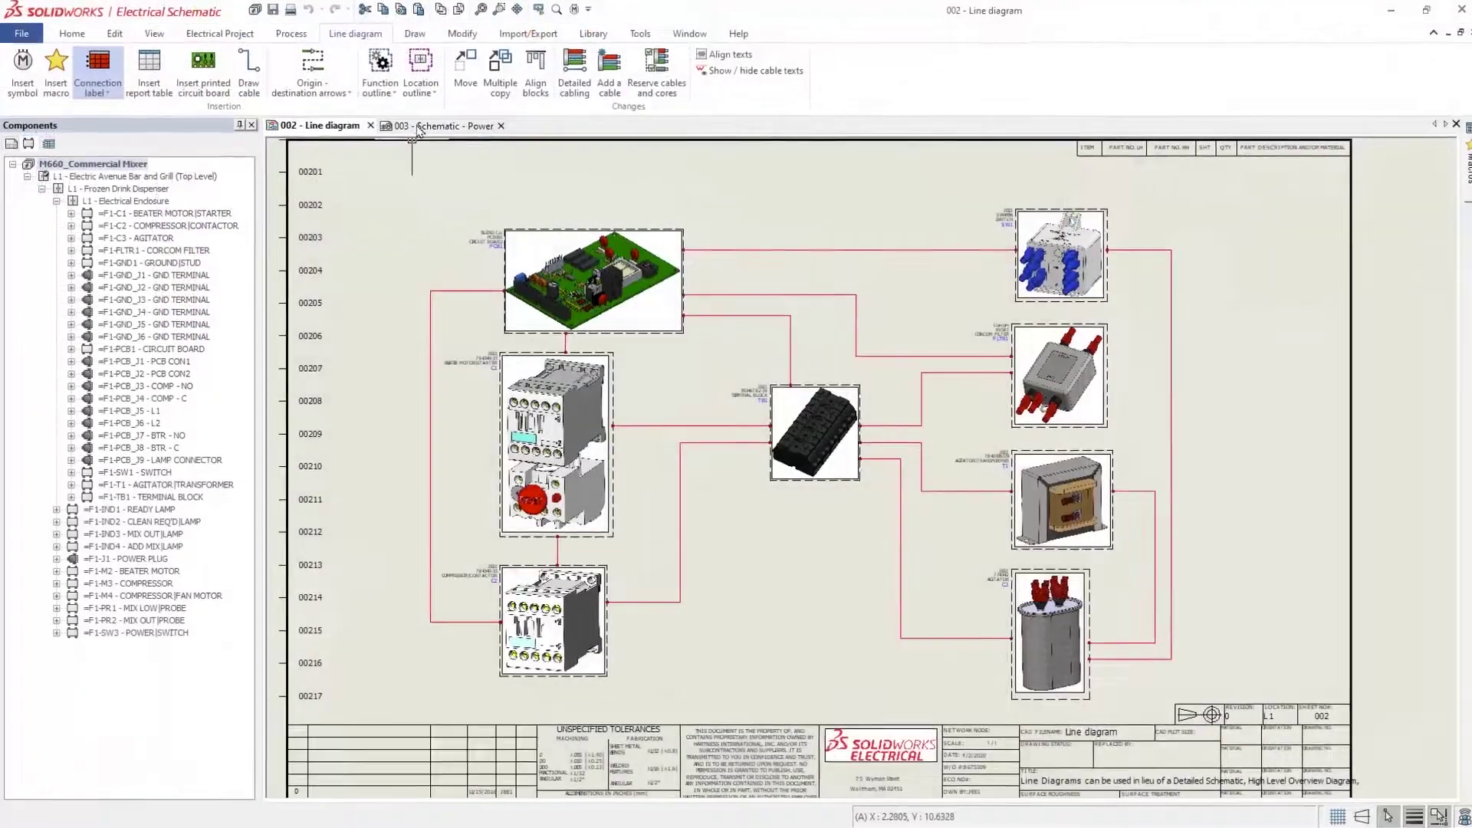
- Delete beater motor M2 and starter C1 from 003 Schematic - Power, confirming each deletion
left_click(424, 122)
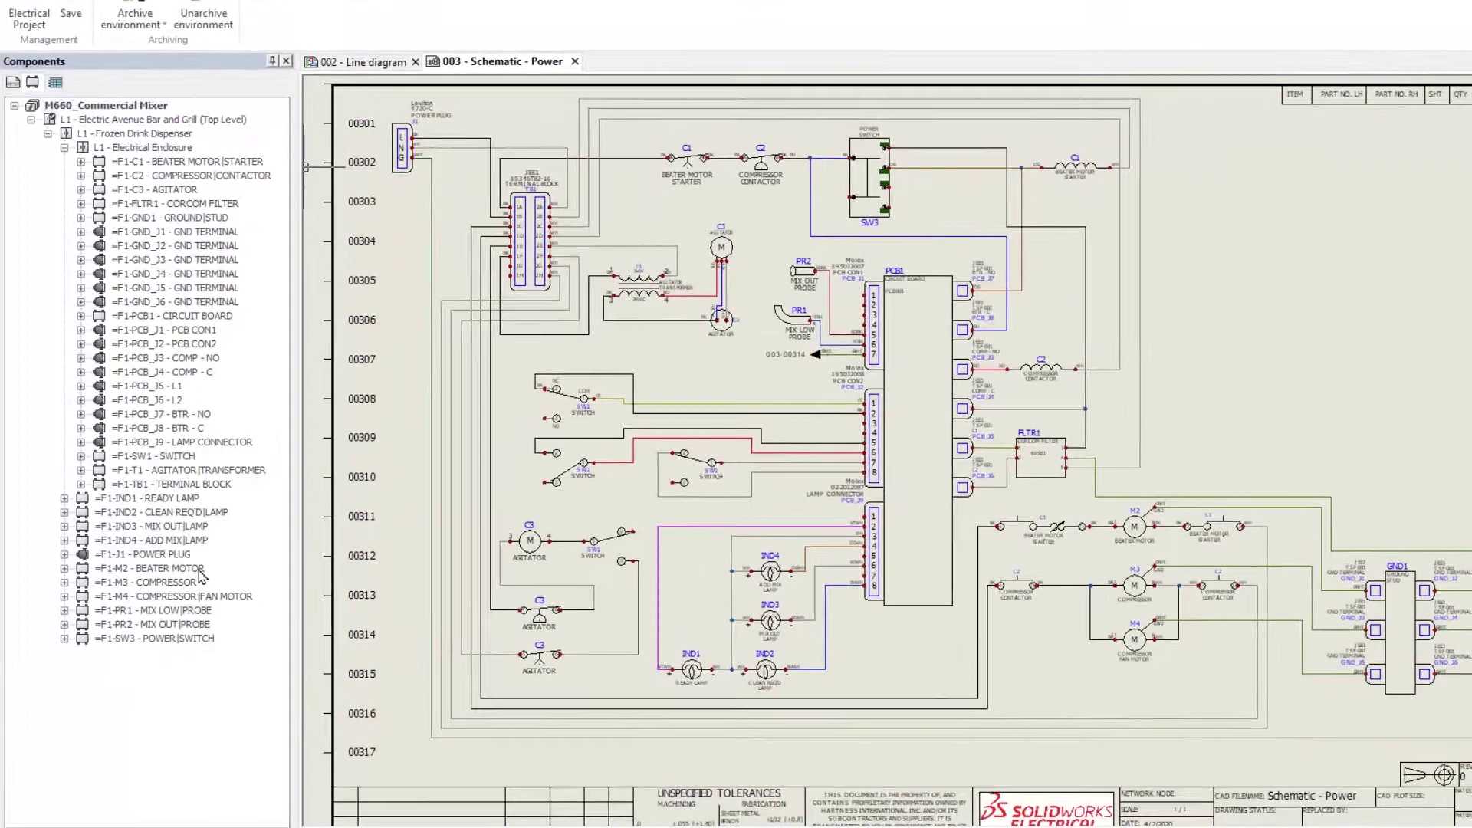
left_click(198, 570)
left_click(252, 164, "ctrl")
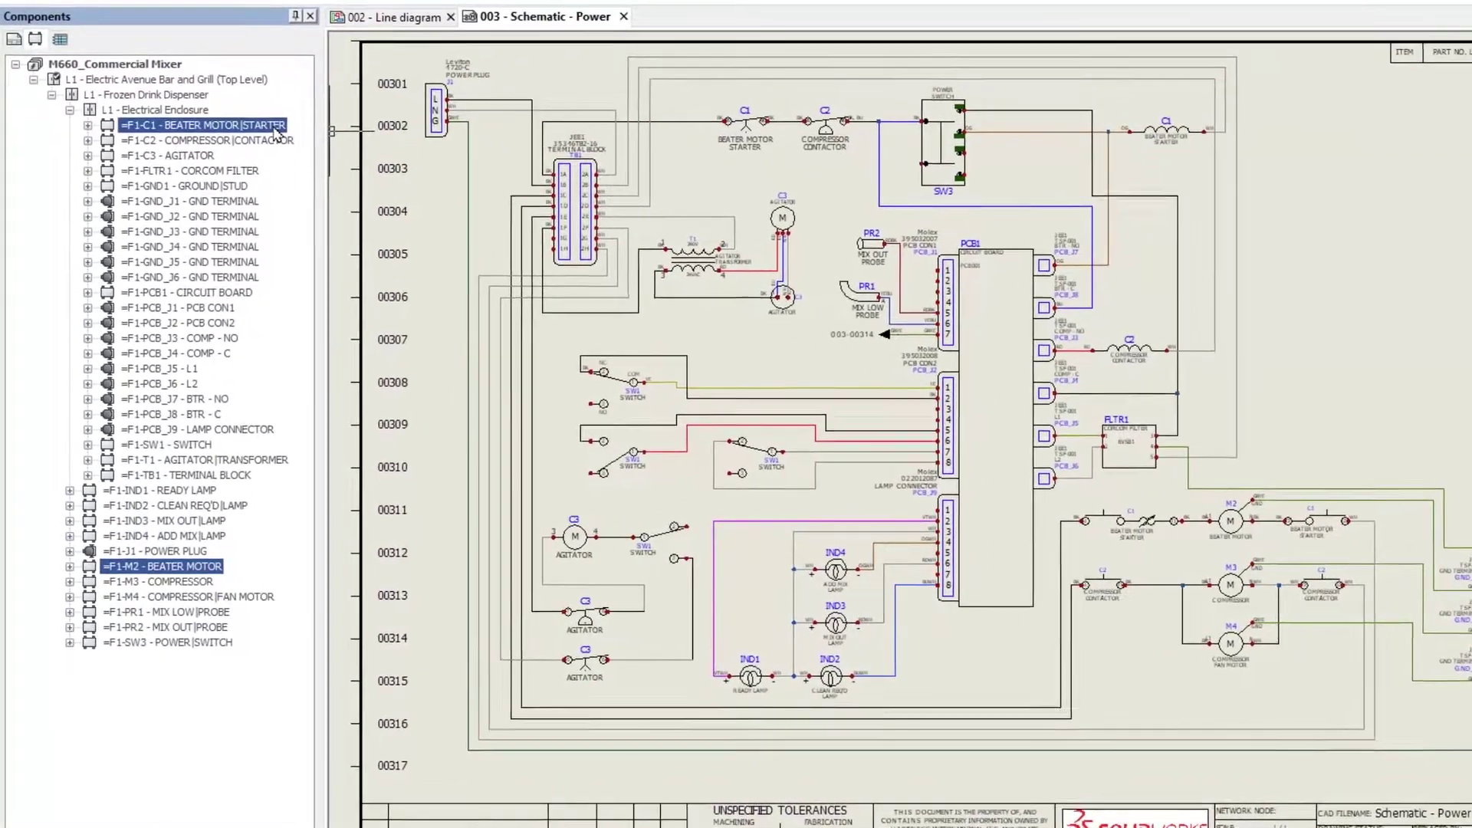
right_click(276, 129)
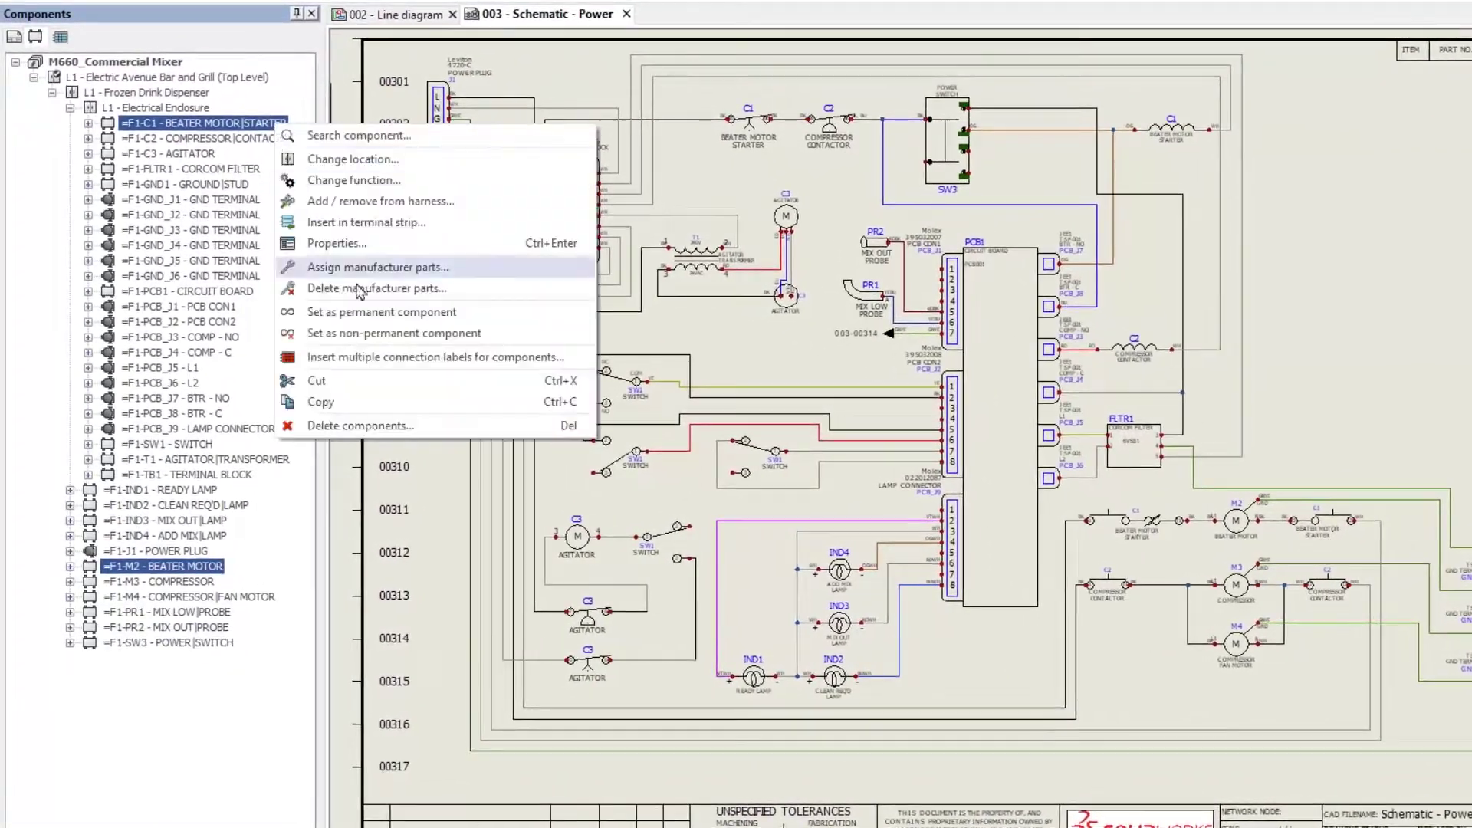
left_click(448, 428)
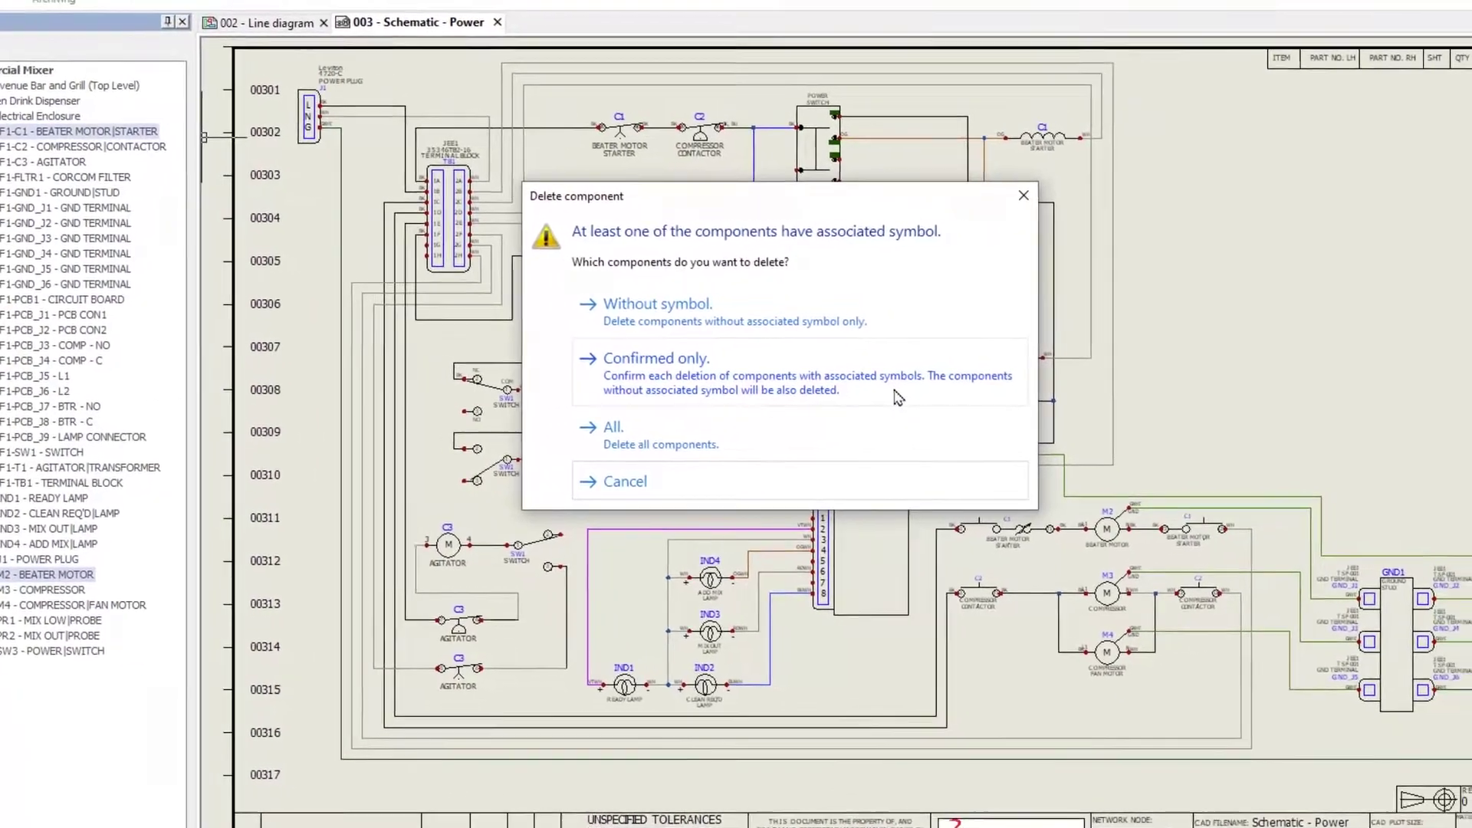
left_click(893, 391)
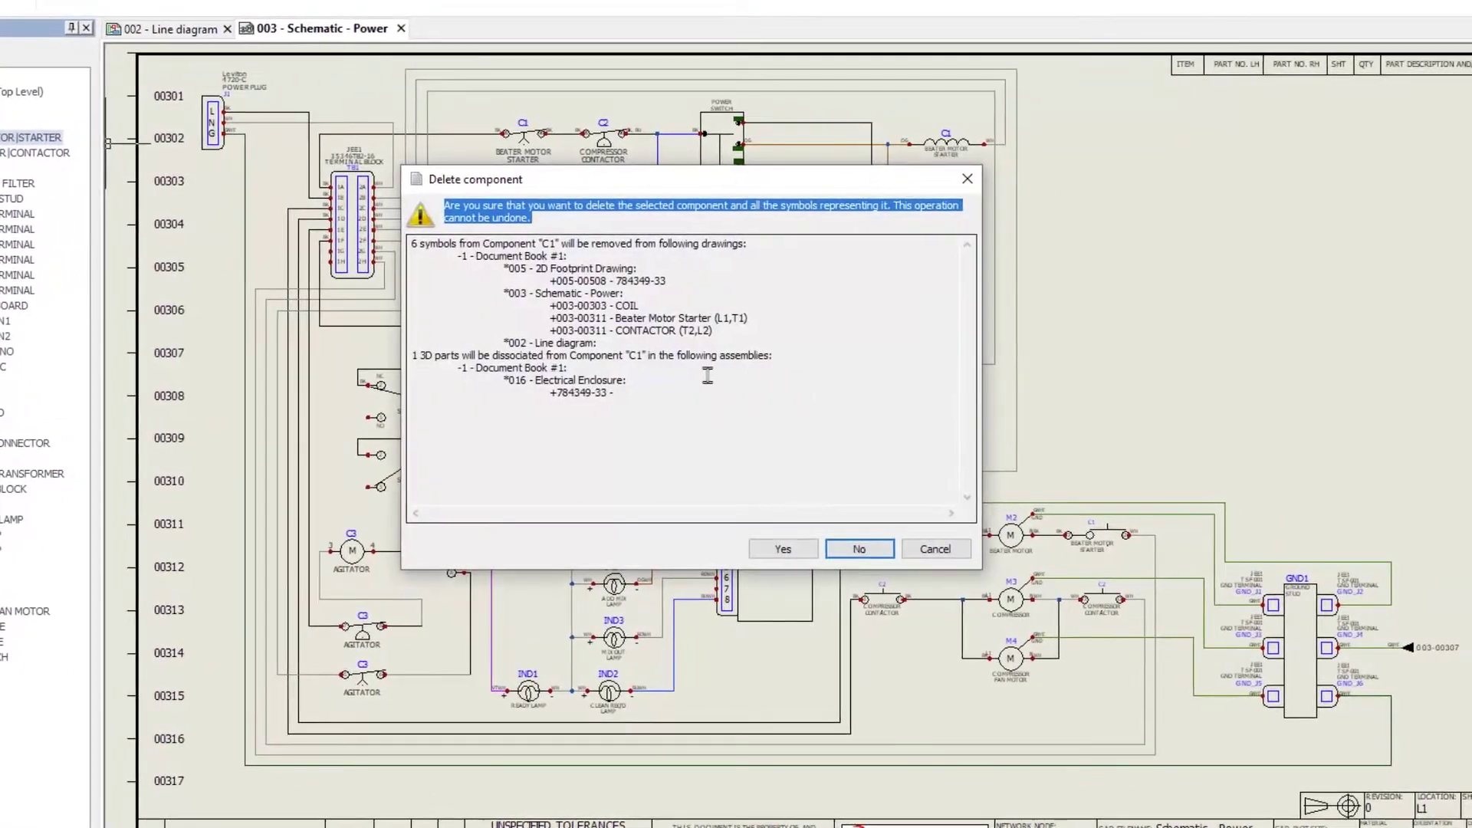
left_click(805, 551)
left_click(801, 550)
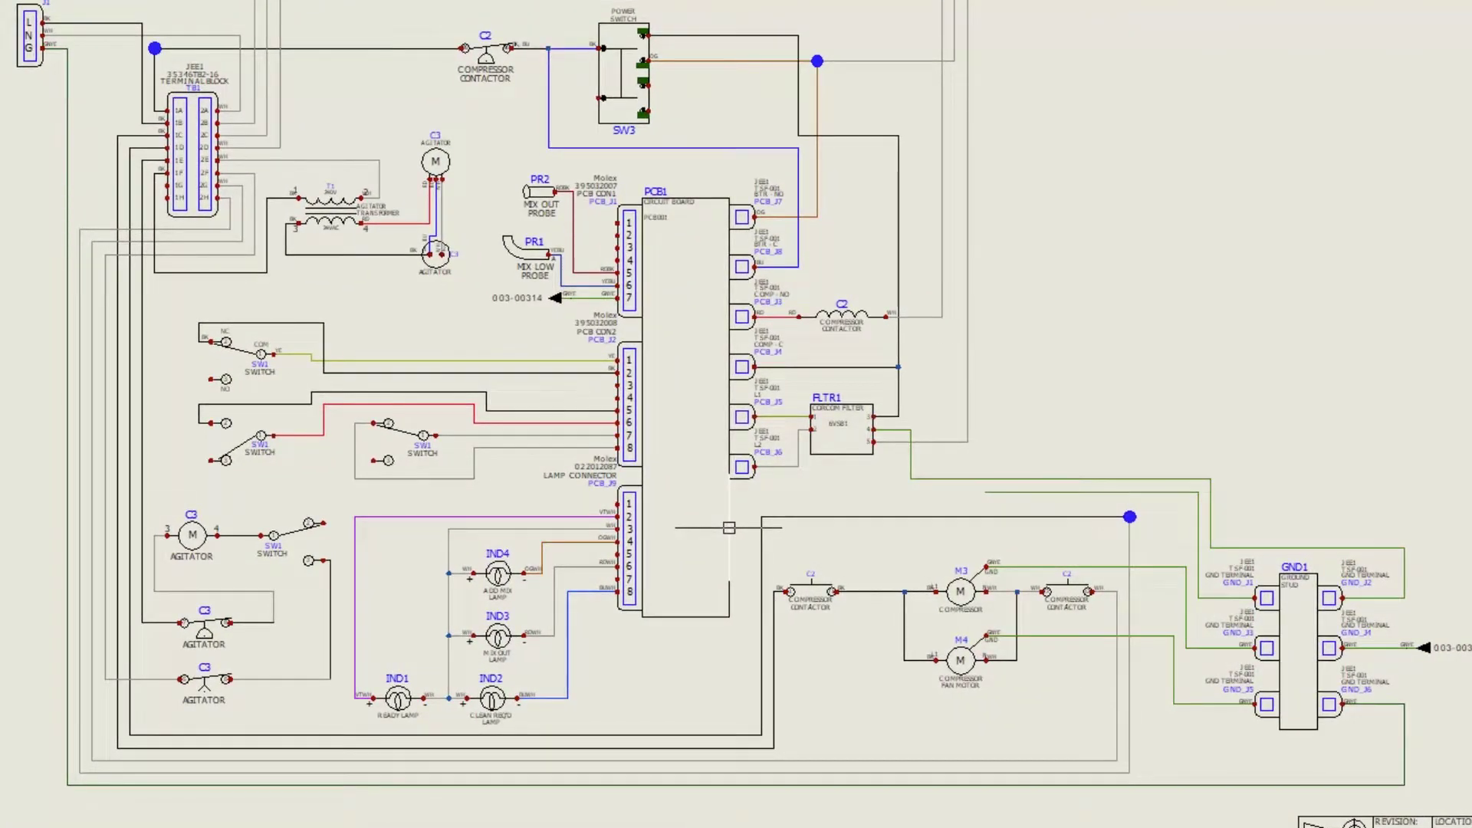
- Paste the Beater Motor Start macro onto the power schematic as M1
scroll(1045, 560, "up", 5)
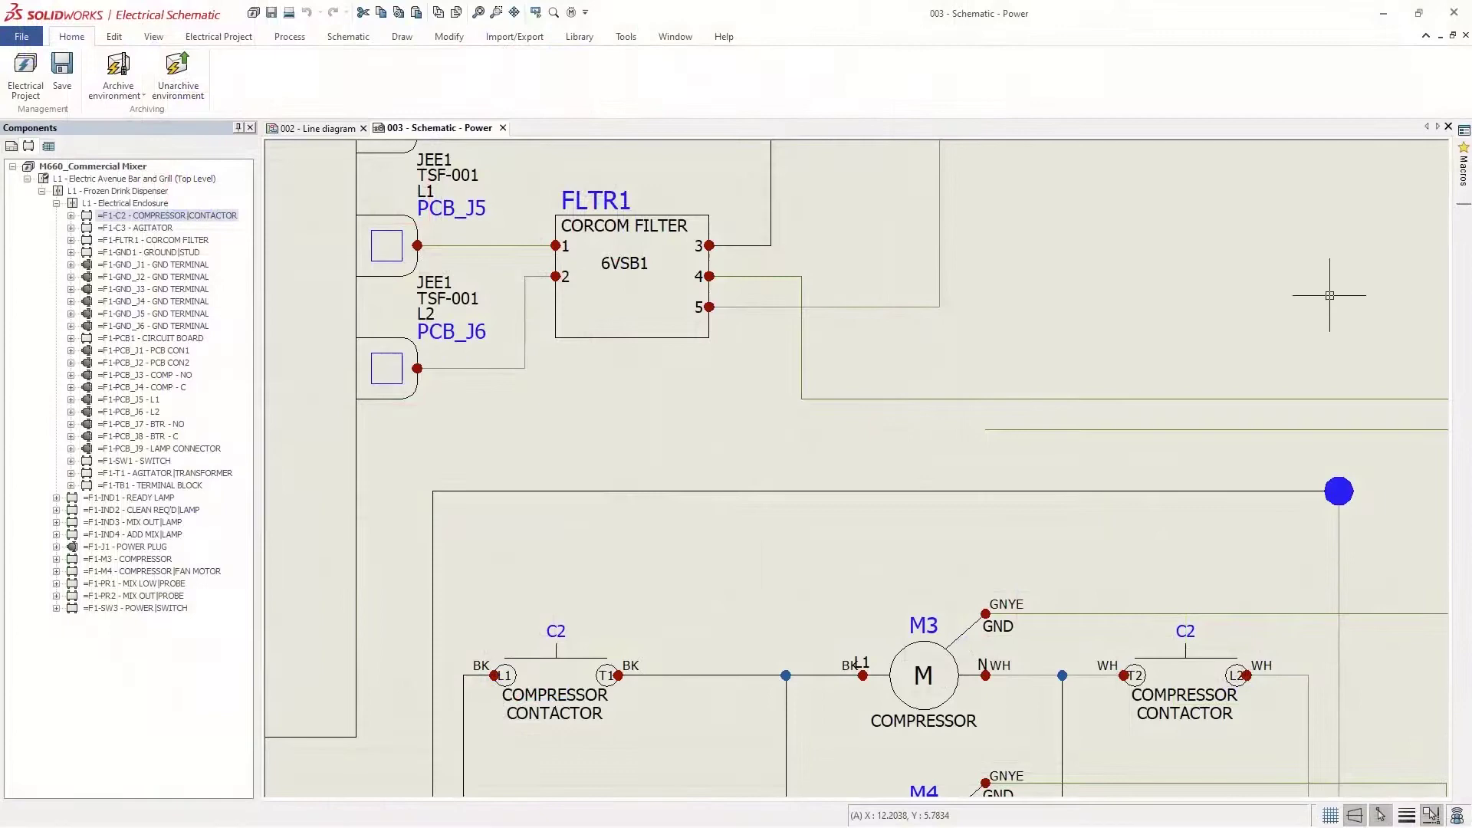
left_click(1464, 172)
left_click_drag(1113, 365, 435, 498)
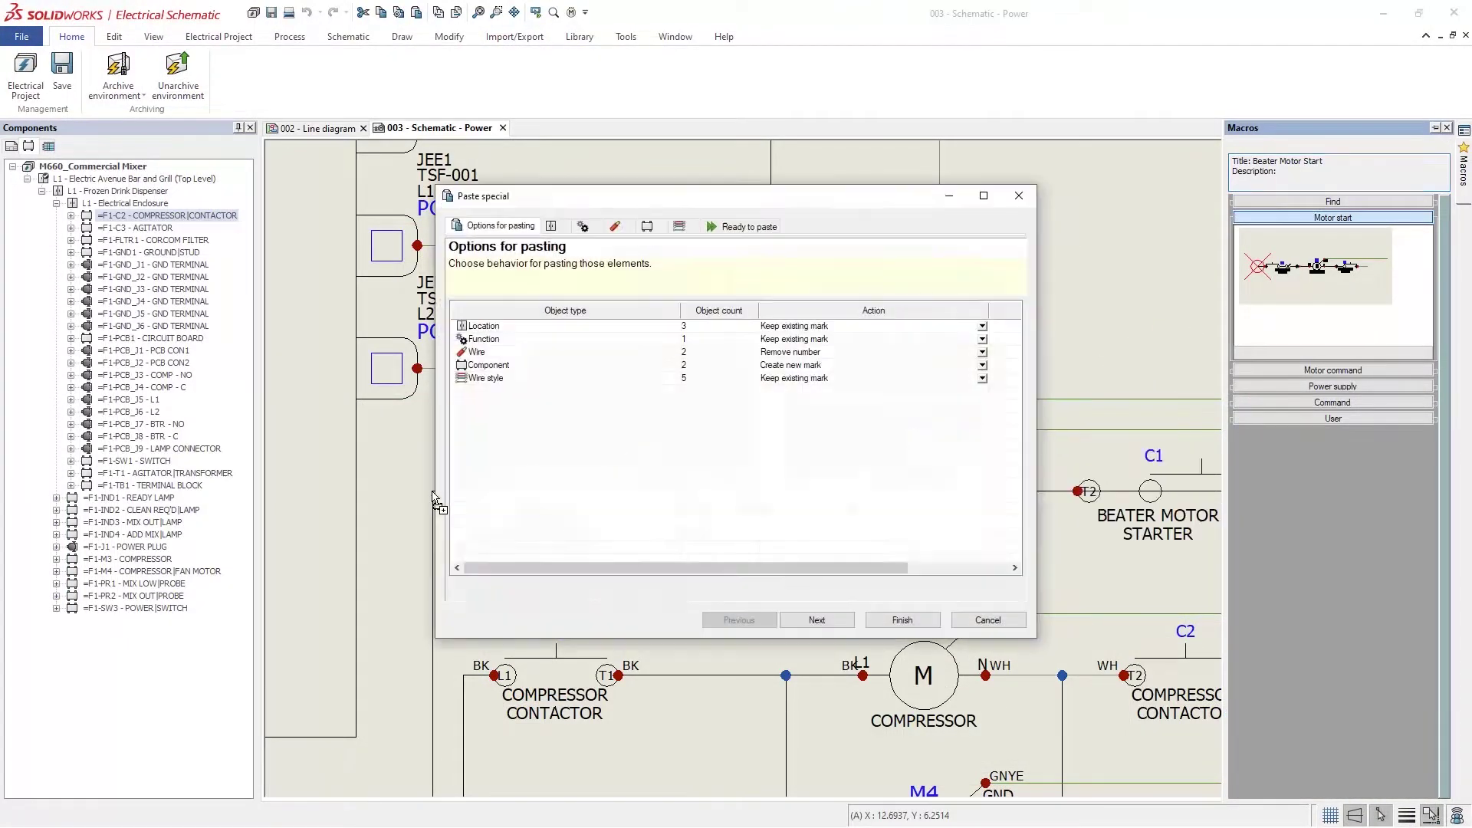
left_click(879, 621)
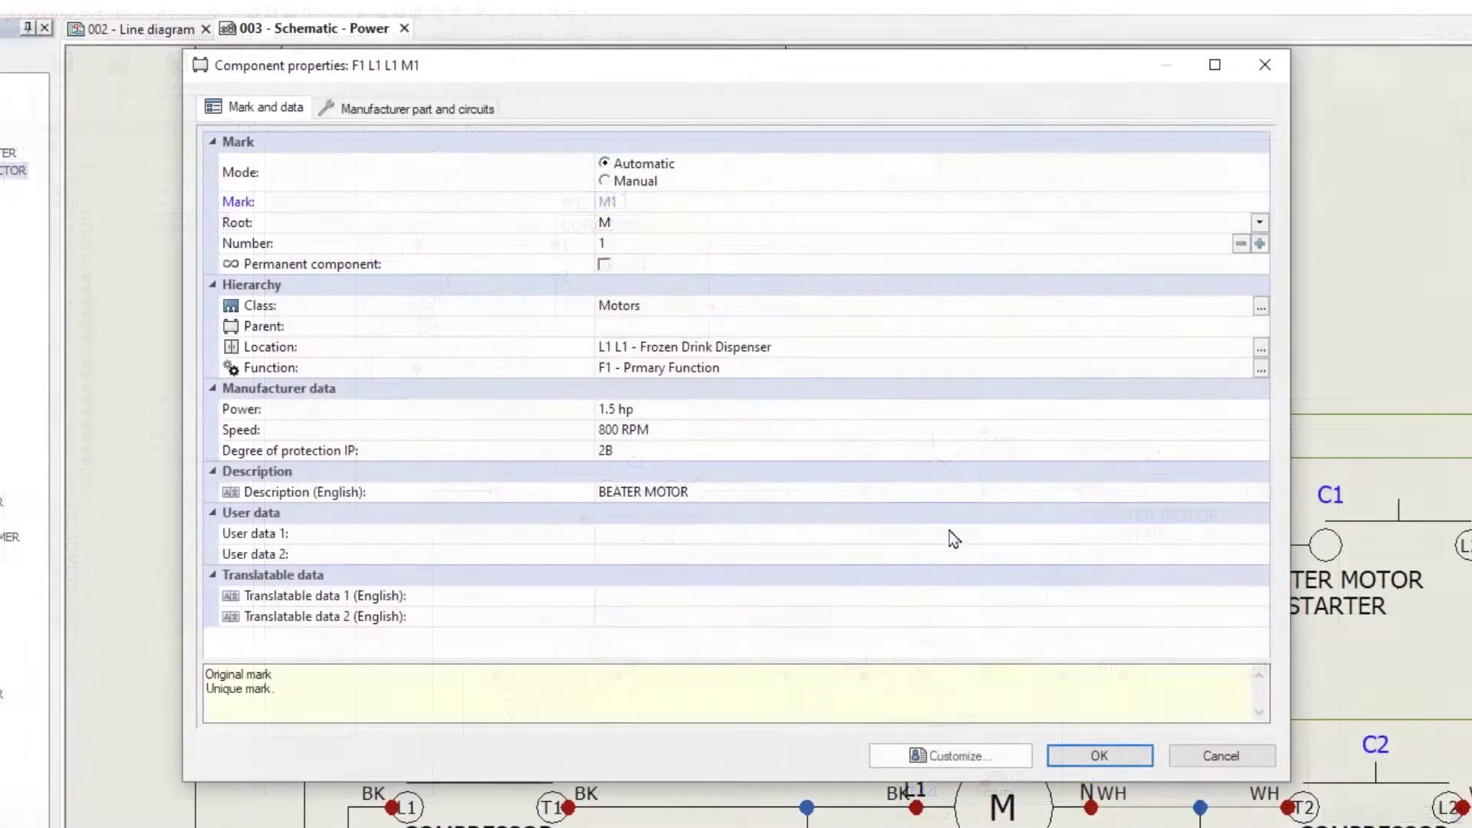
- Open the JEE1 M320-1 manufacturer part properties and check its Weight (kg) value
left_click(457, 111)
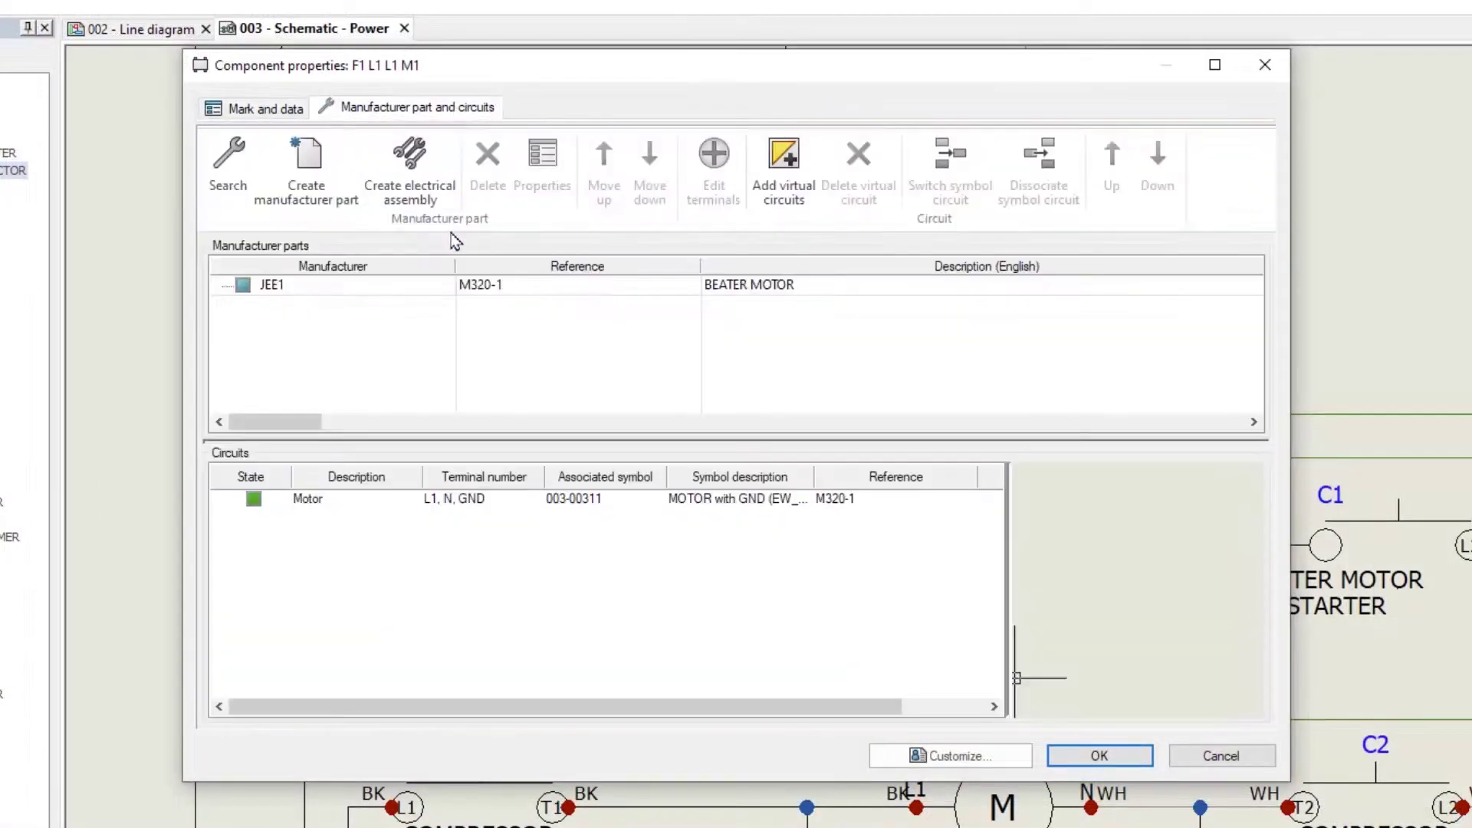
left_click(484, 295)
left_click(550, 198)
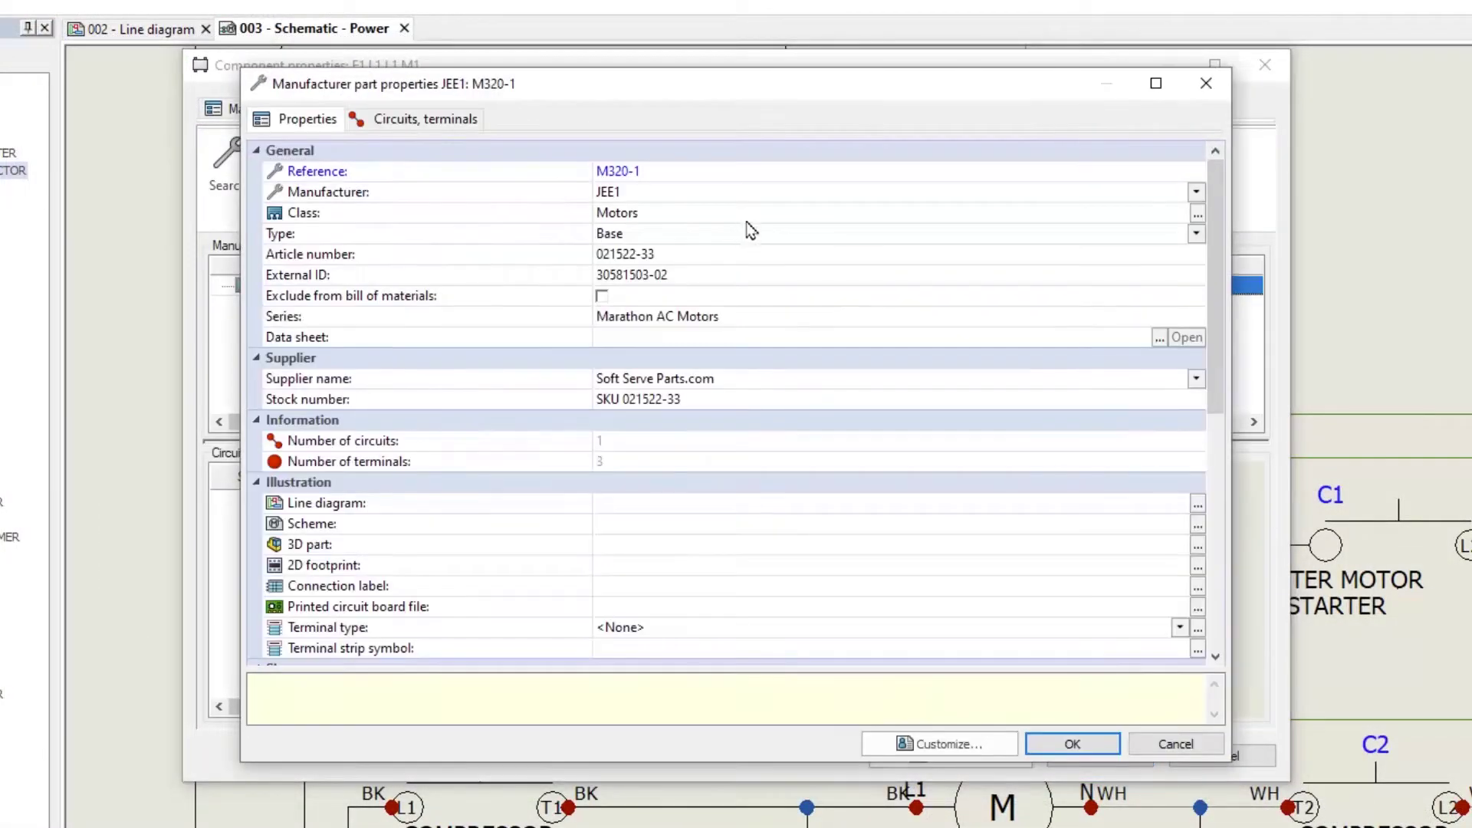
left_click_drag(1211, 289, 1211, 506)
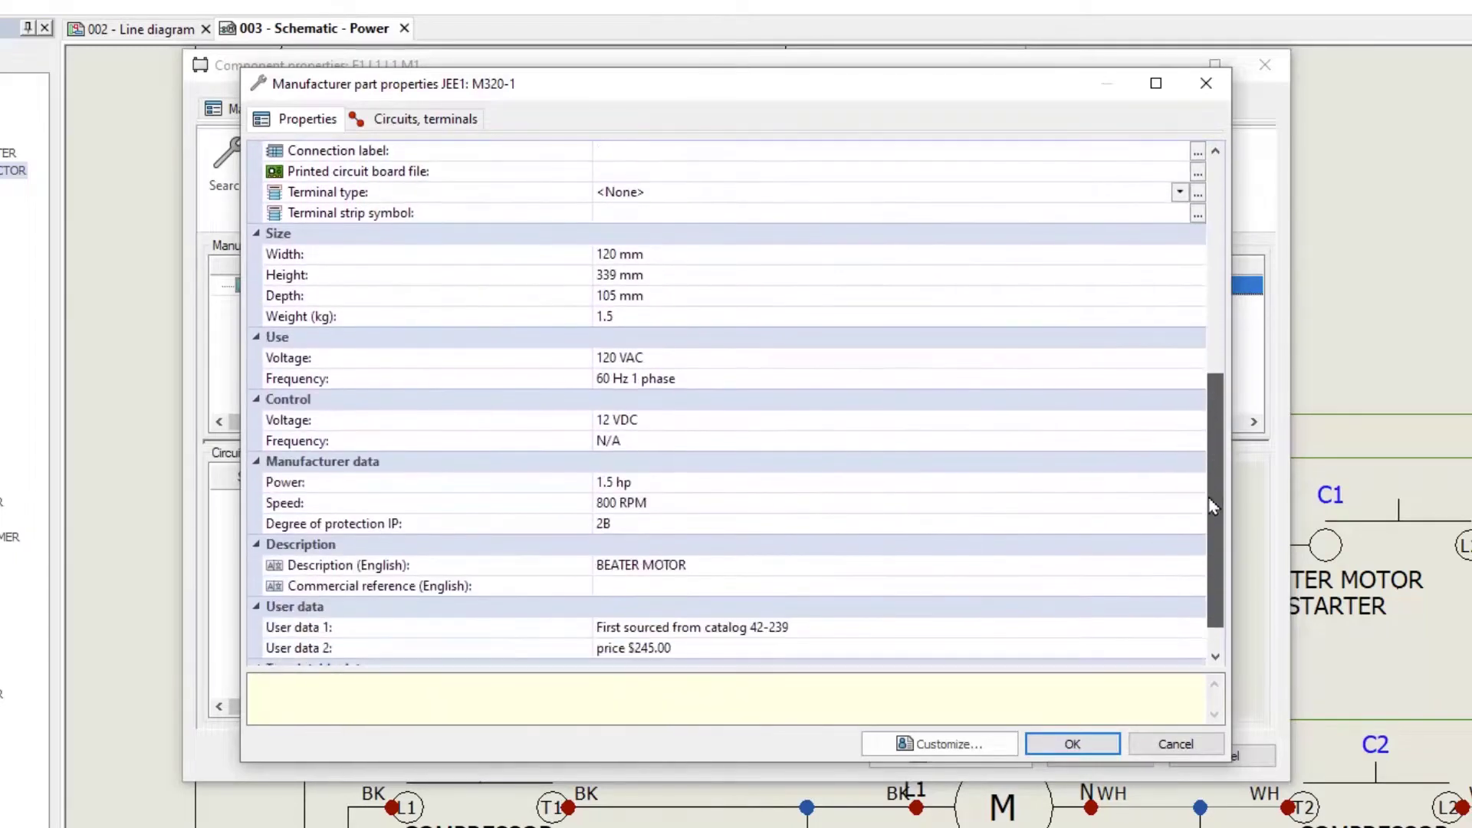
left_click(670, 316)
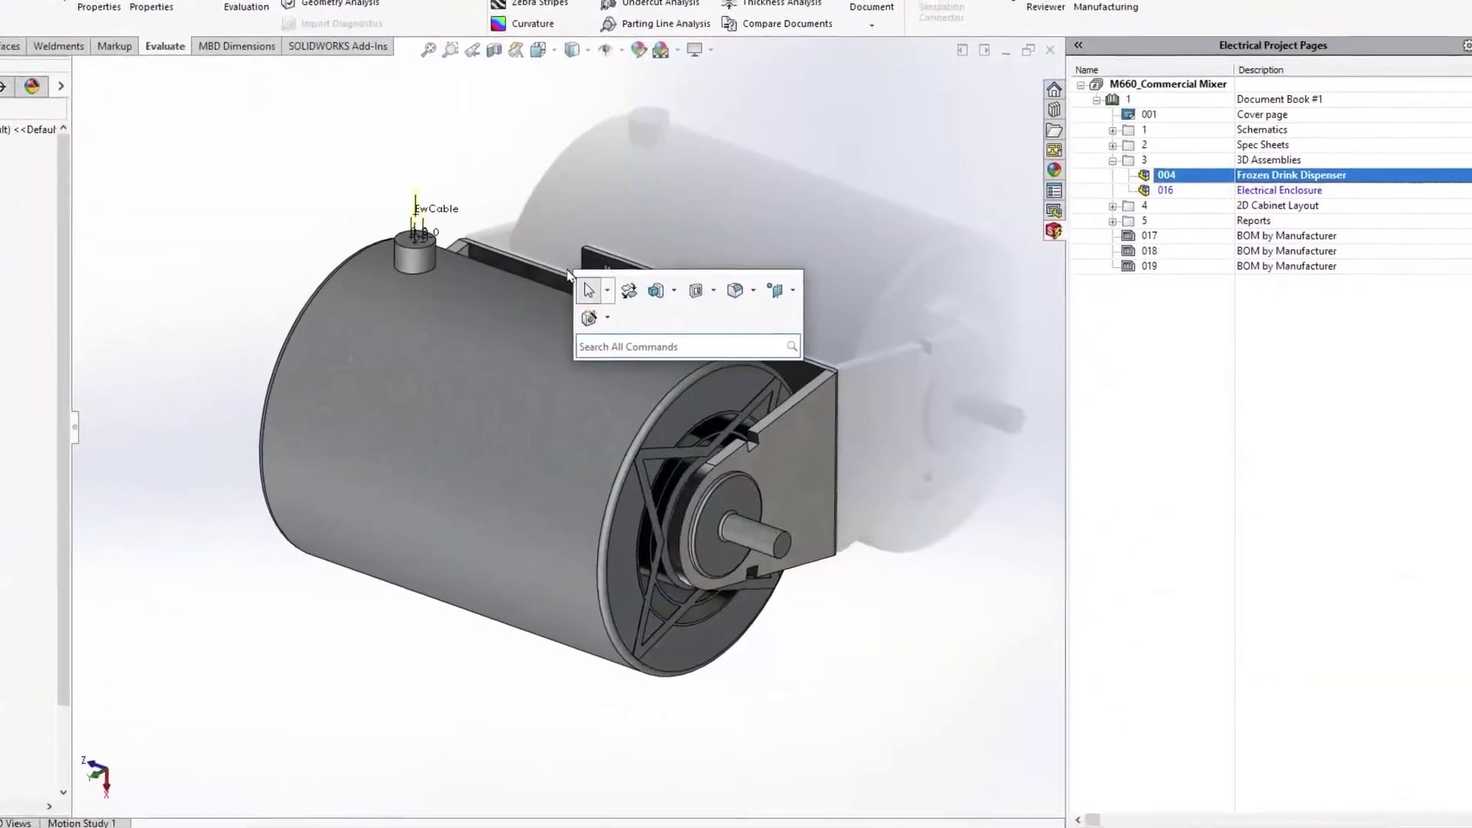
- Review the motor part's configuration properties and confirm its overridden 1.45 kg mass
type("propert")
left_click(661, 369)
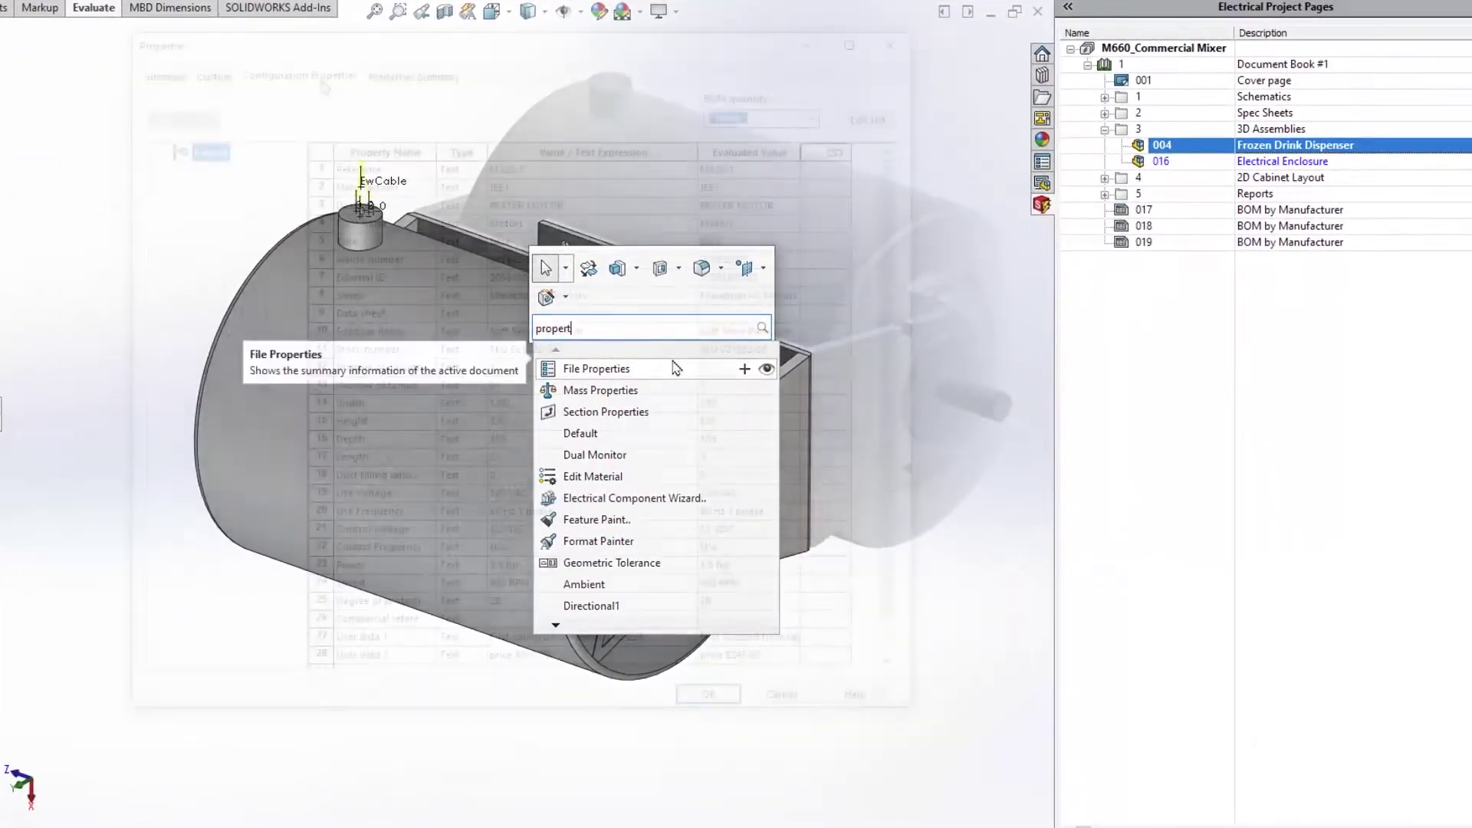
left_click(322, 76)
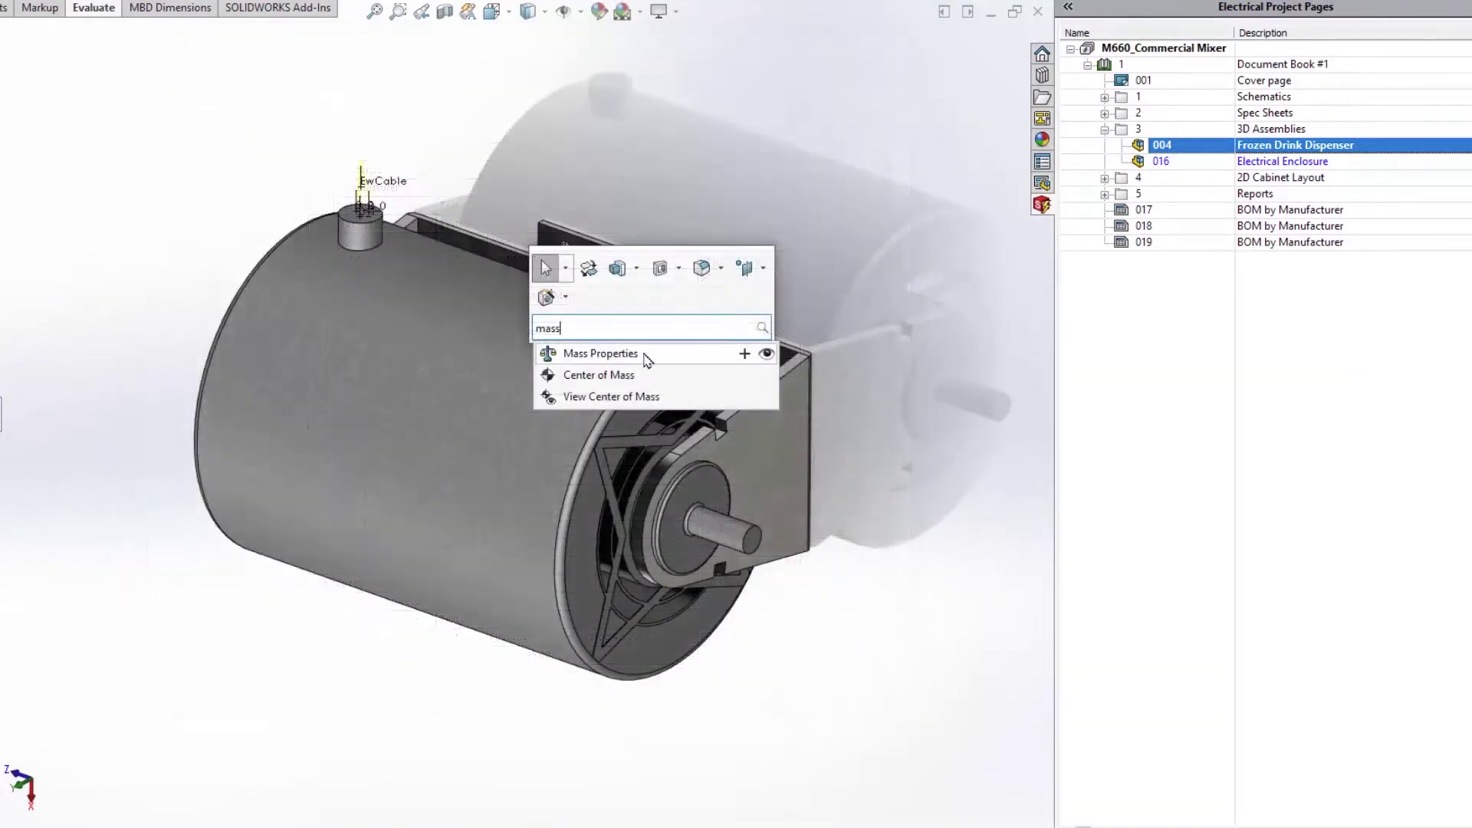
left_click(644, 361)
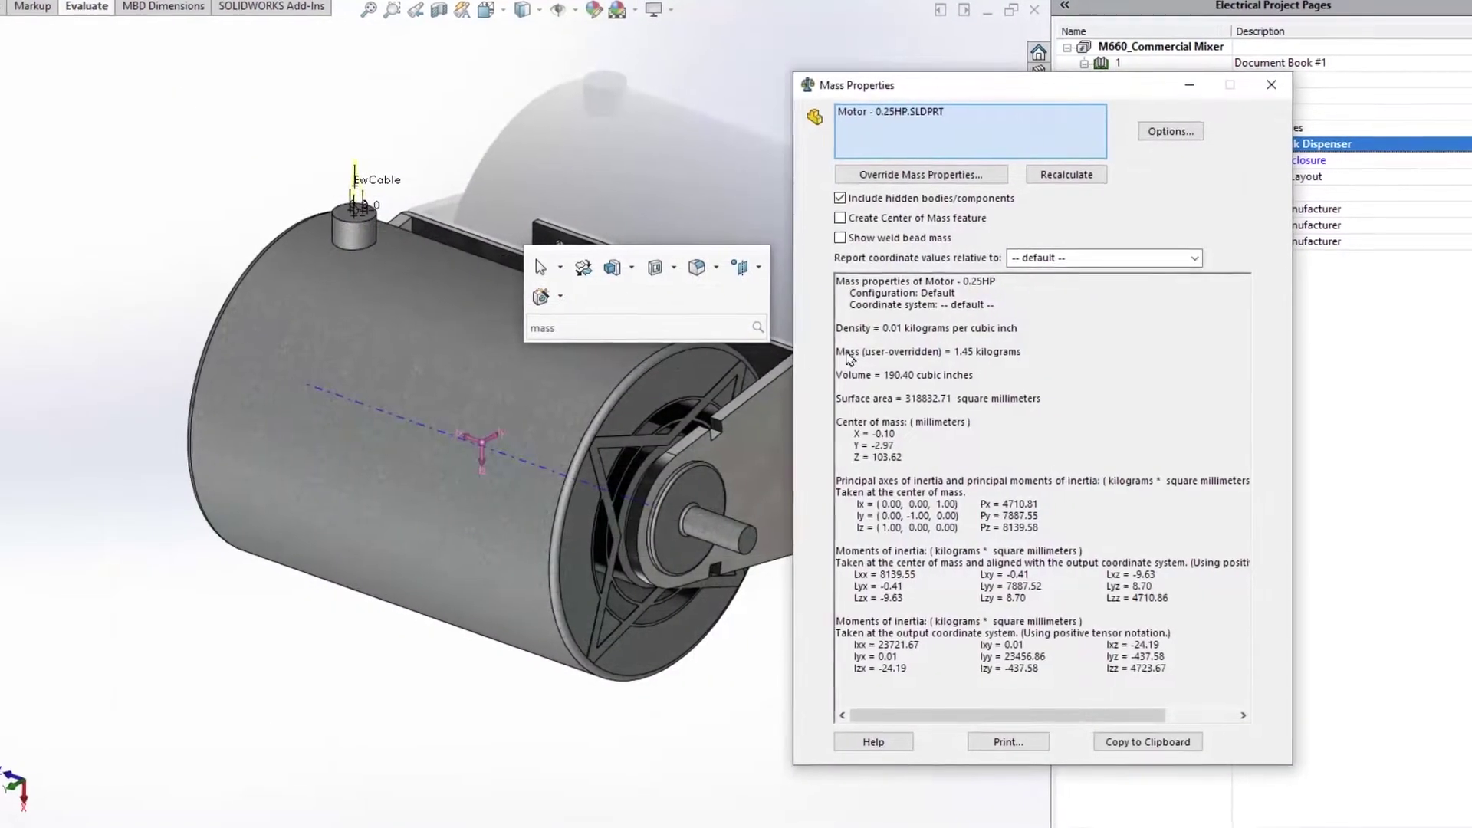
left_click_drag(878, 351, 1089, 351)
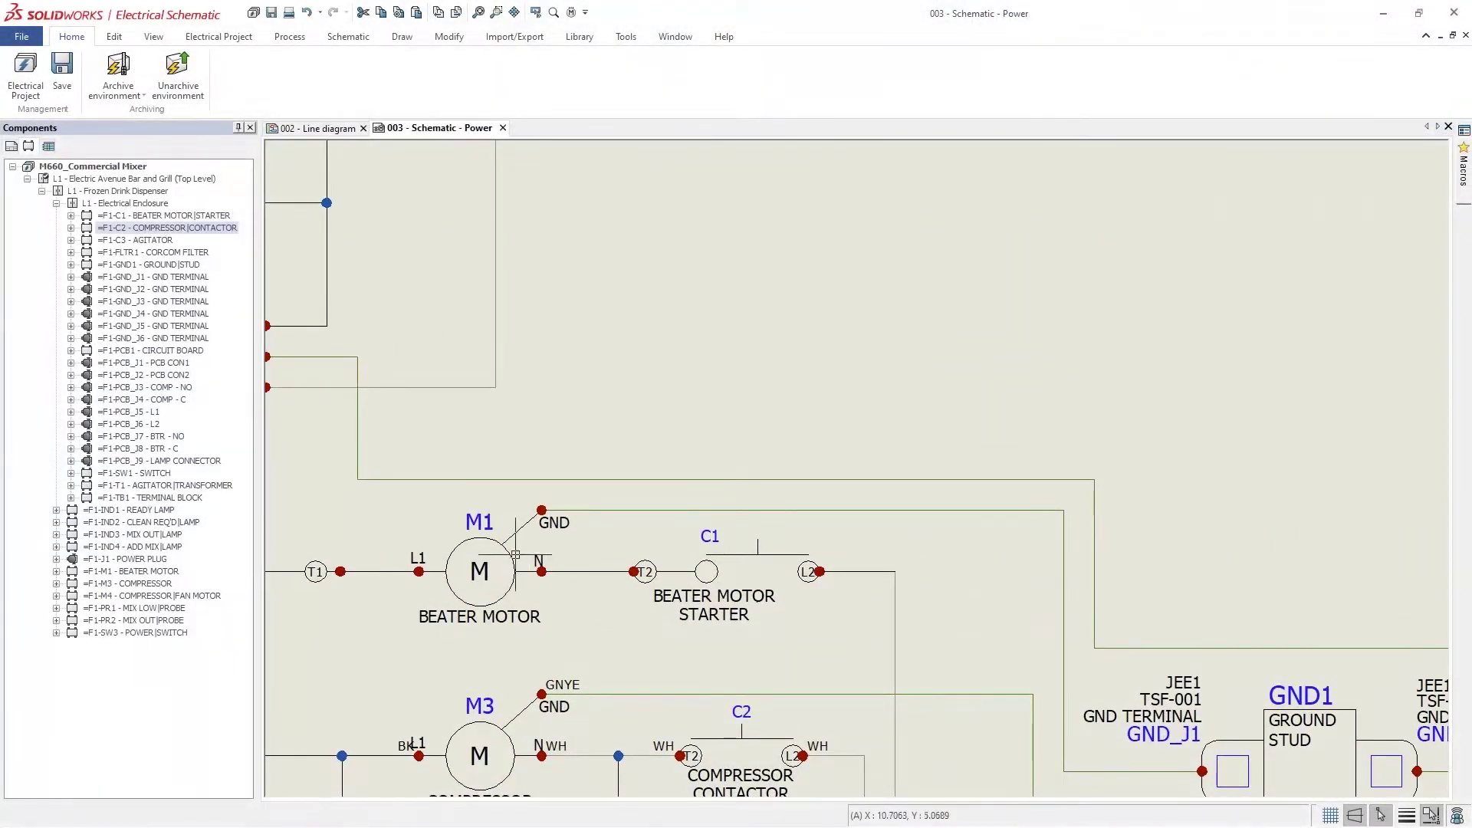
- Place a dynamic connection label for M1 above the beater motor, showing wire colors and lengths
right_click(515, 554)
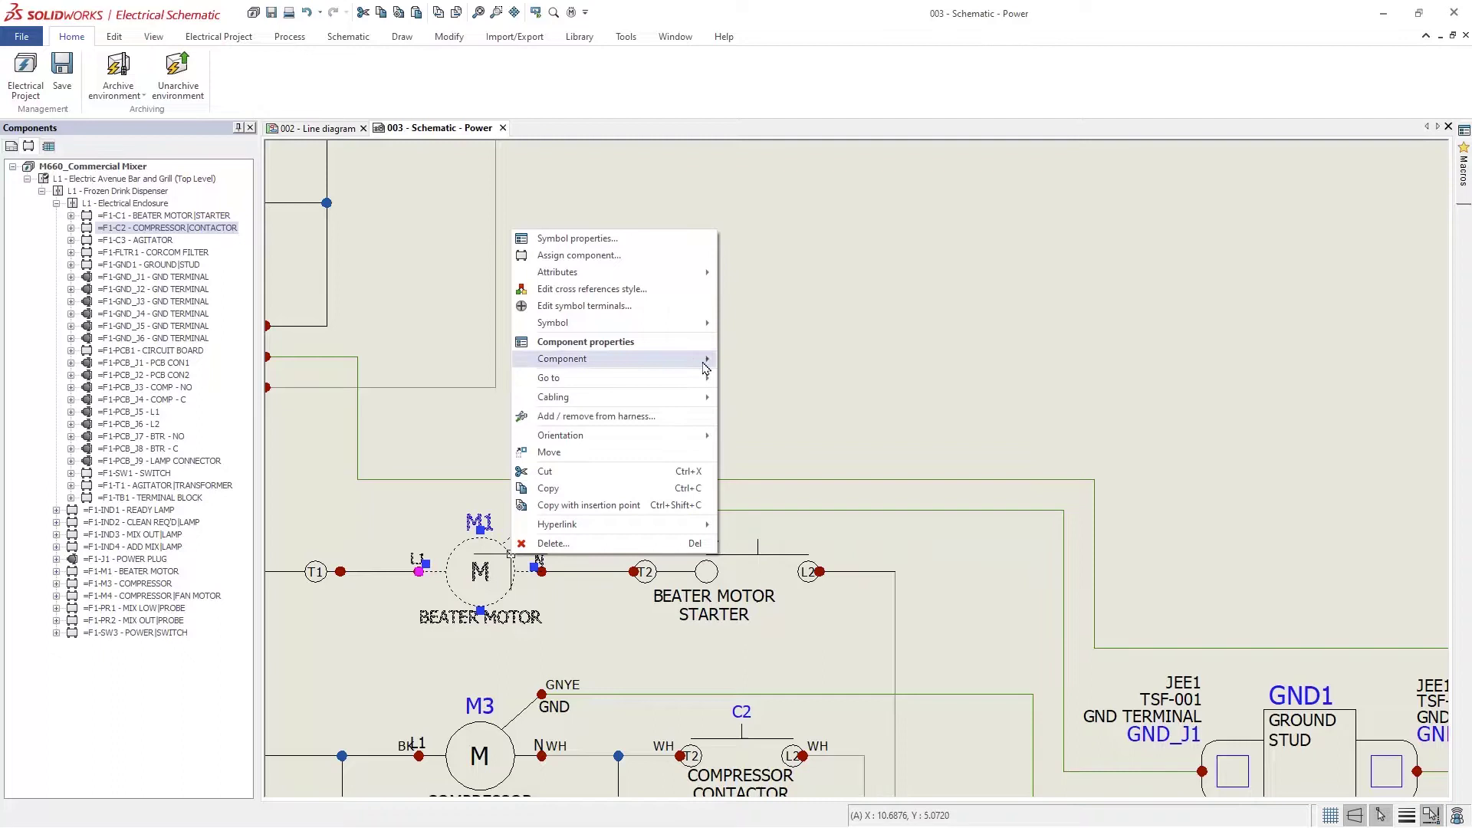
mouse_move(705, 360)
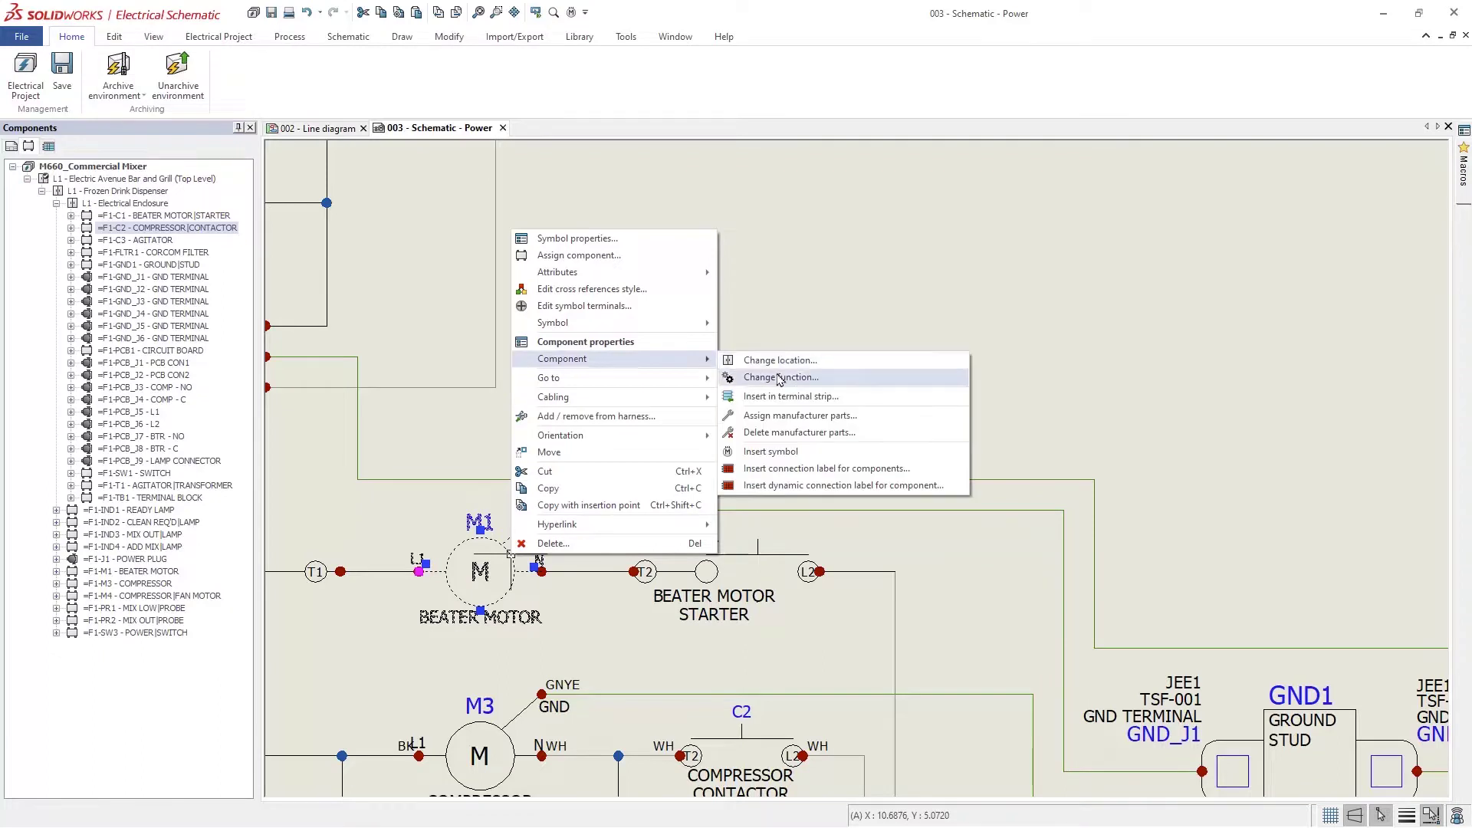
left_click(945, 497)
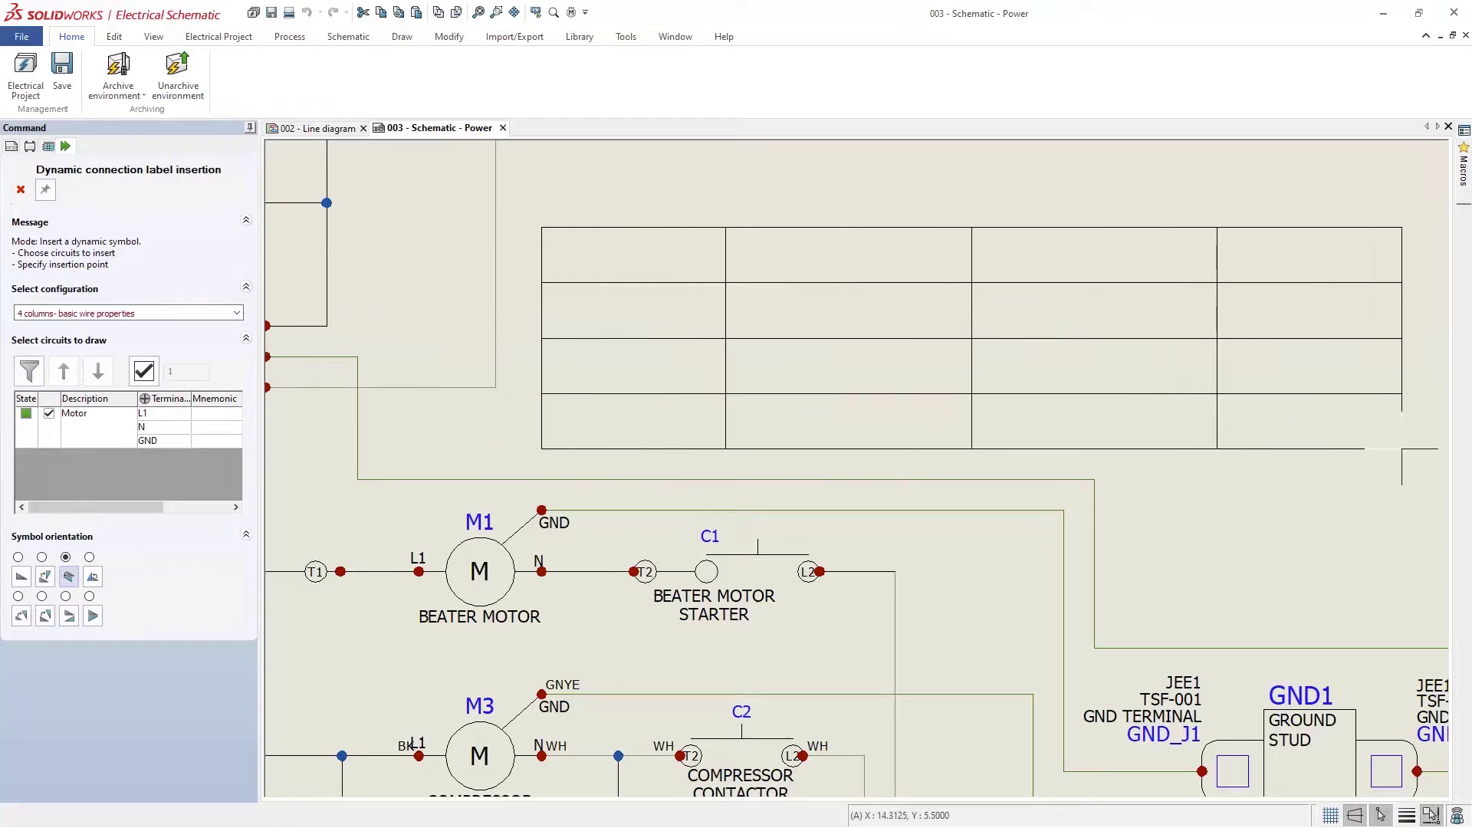
left_click(1402, 448)
key("Escape")
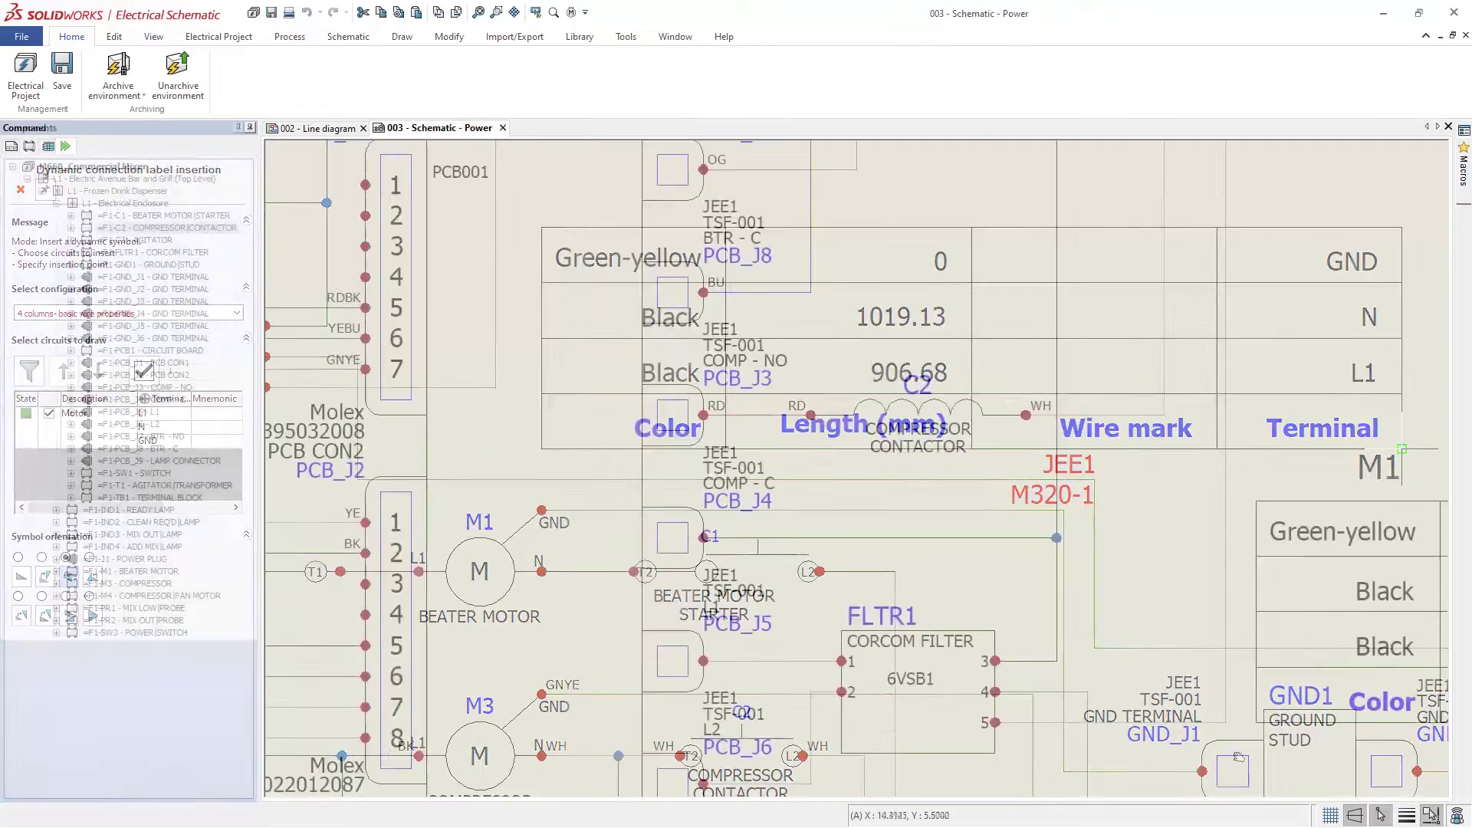
middle_click_drag(307, 230, 1099, 503)
middle_click_drag(384, 242, 1351, 652)
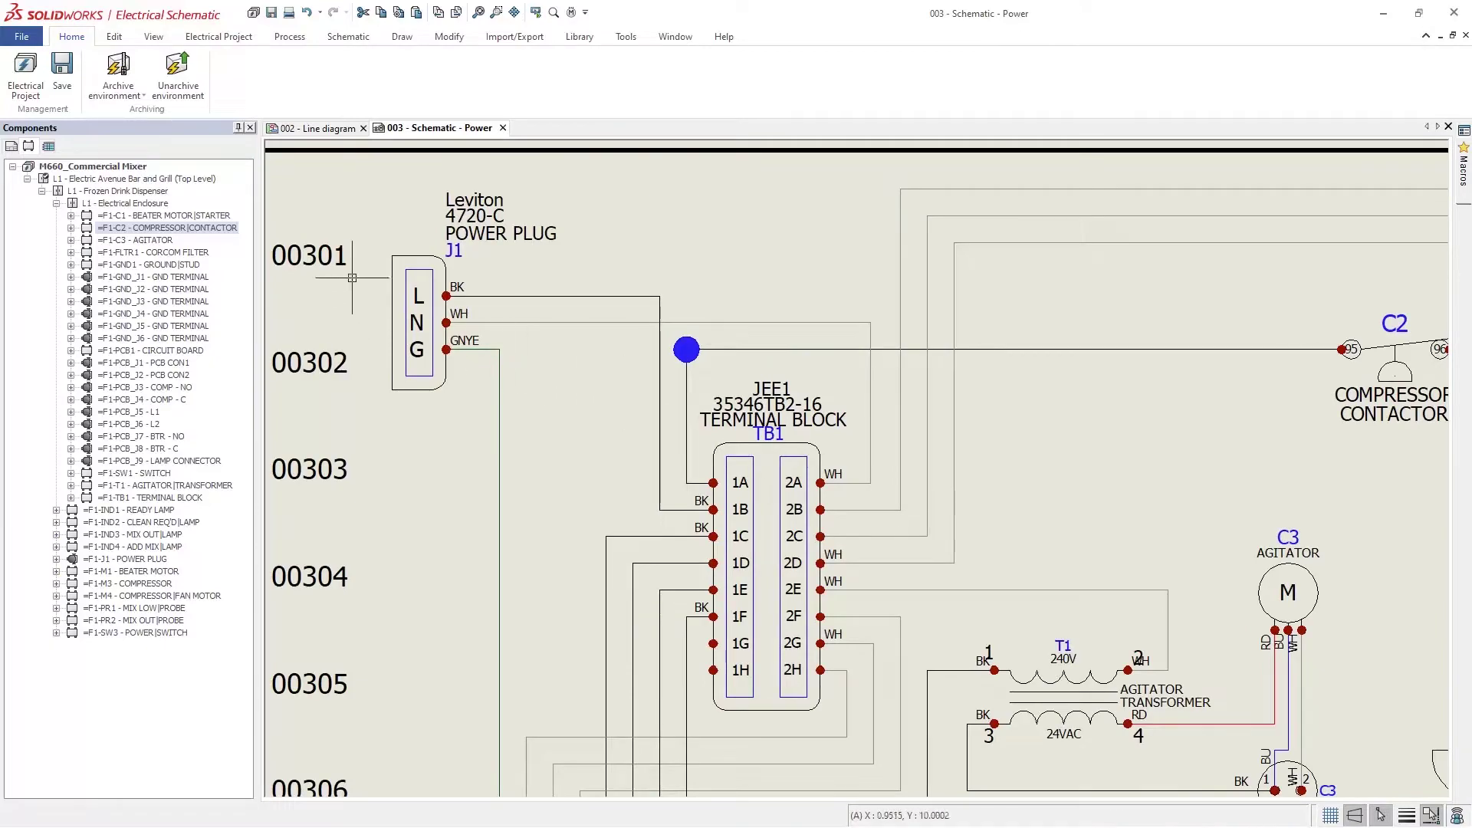
- Enable Allow open-ended wires in the project configuration and delete the J1 power plug
left_click(221, 37)
left_click(119, 73)
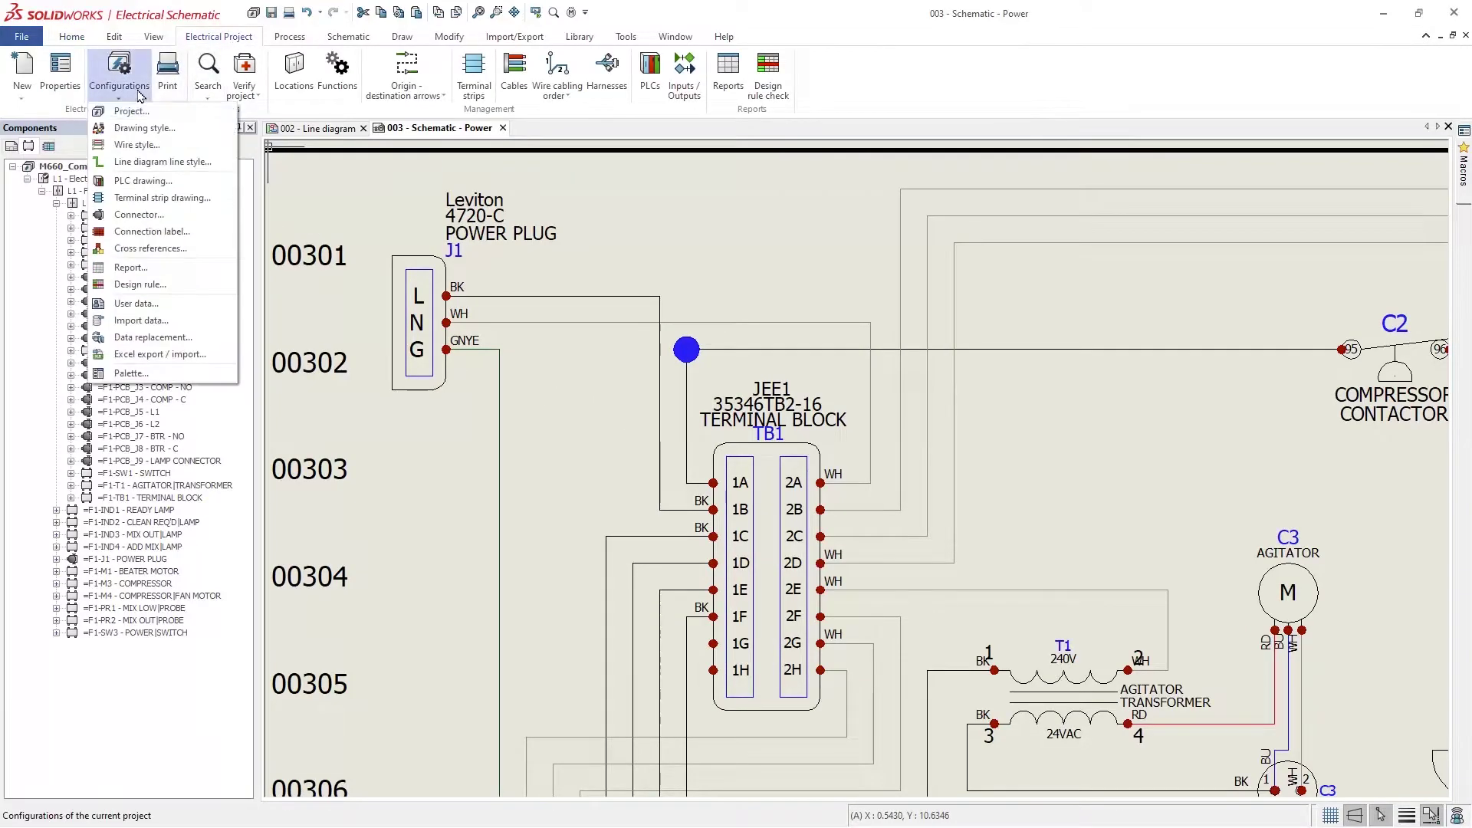
left_click(131, 108)
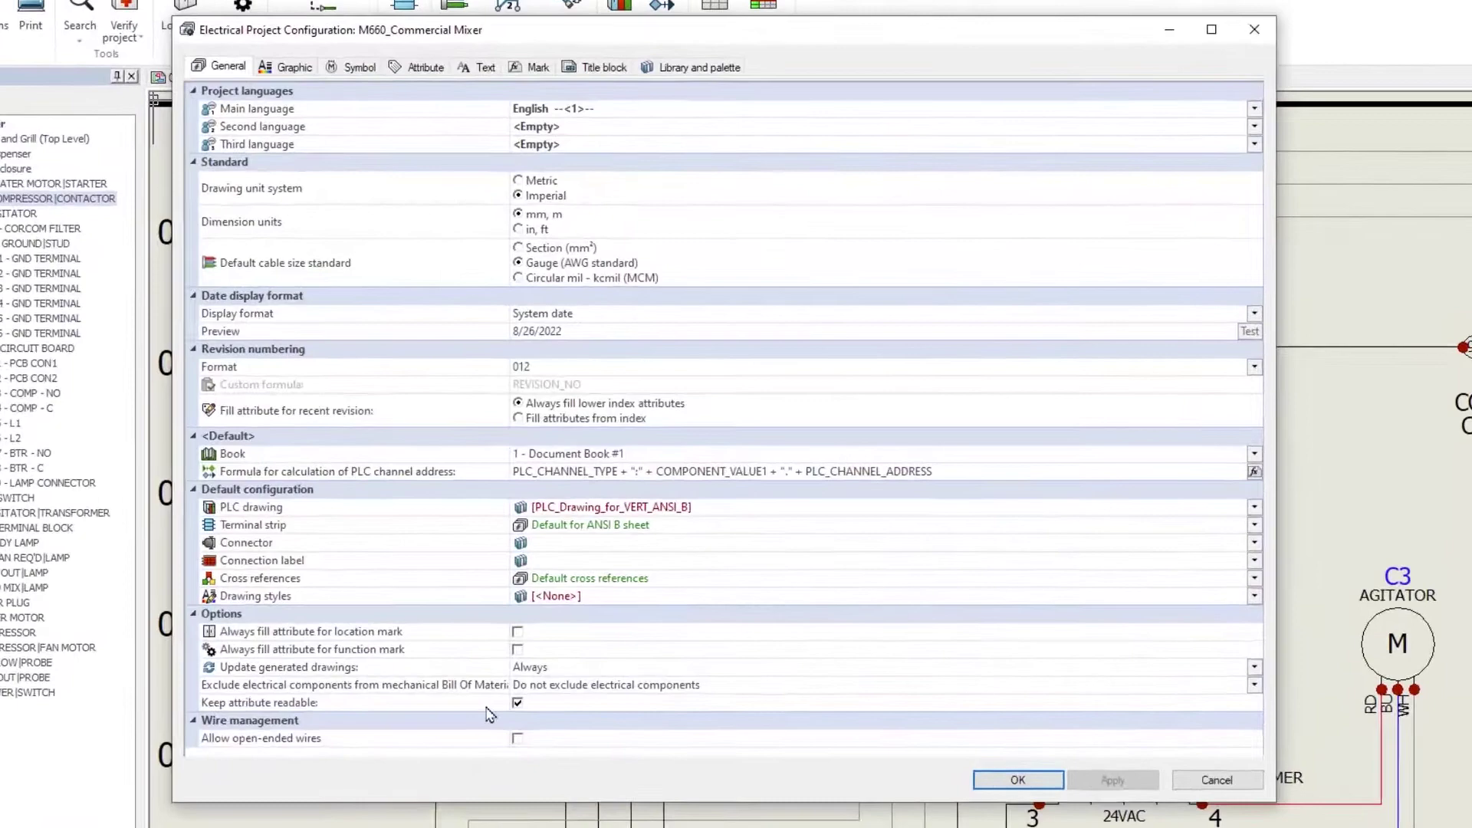
left_click(536, 712)
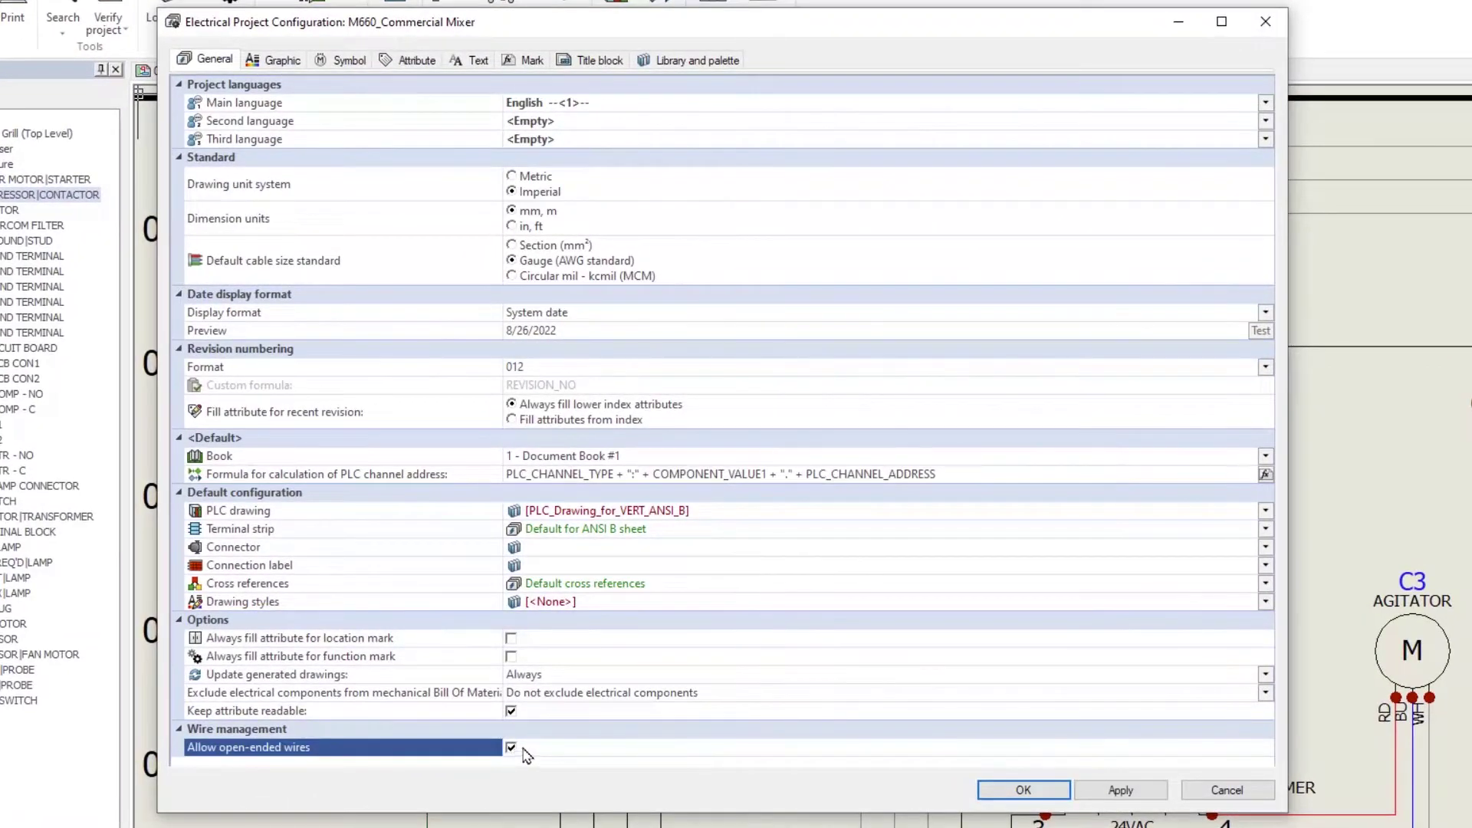
left_click(1023, 790)
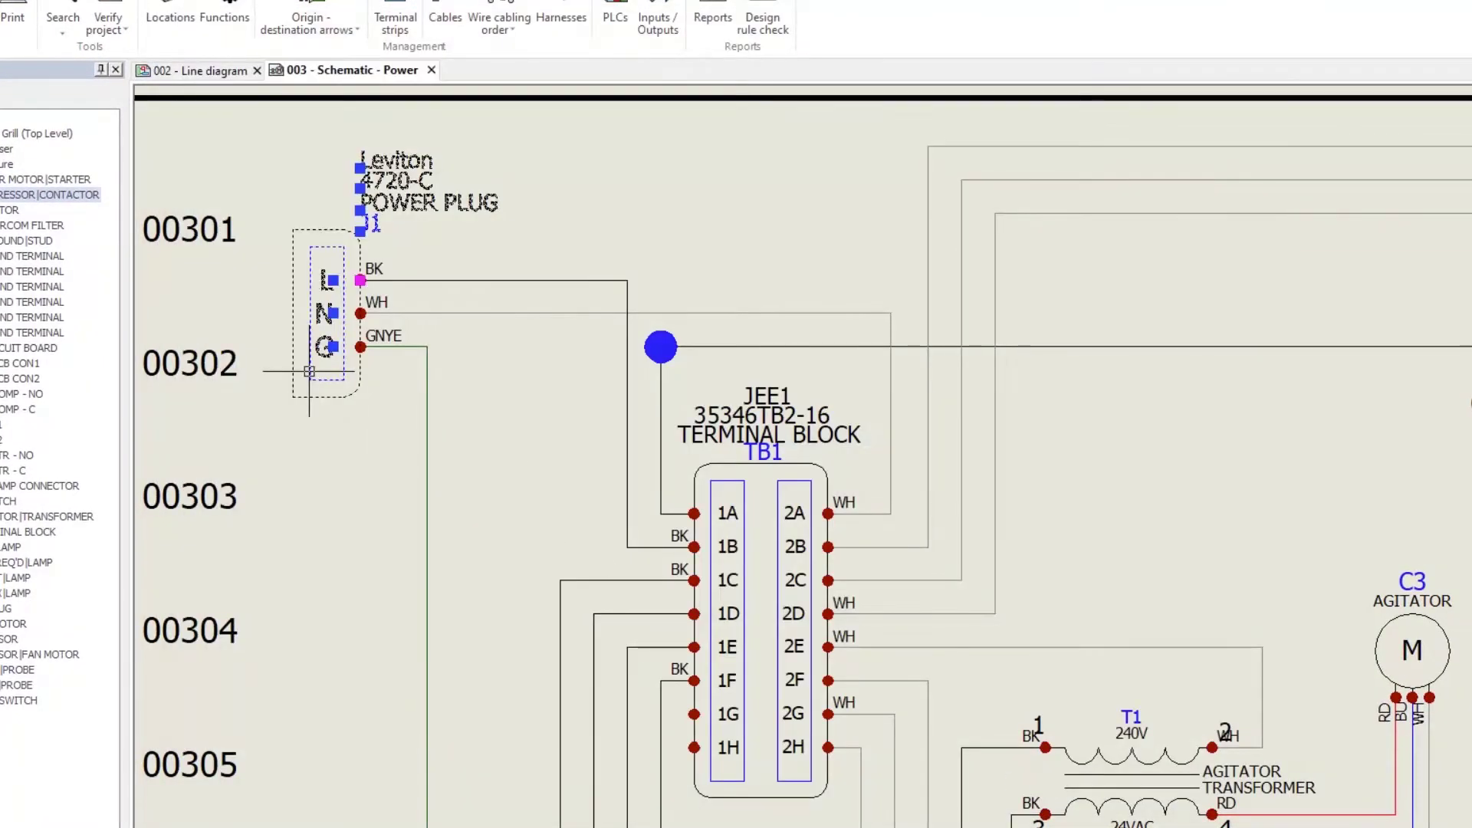
key("Delete")
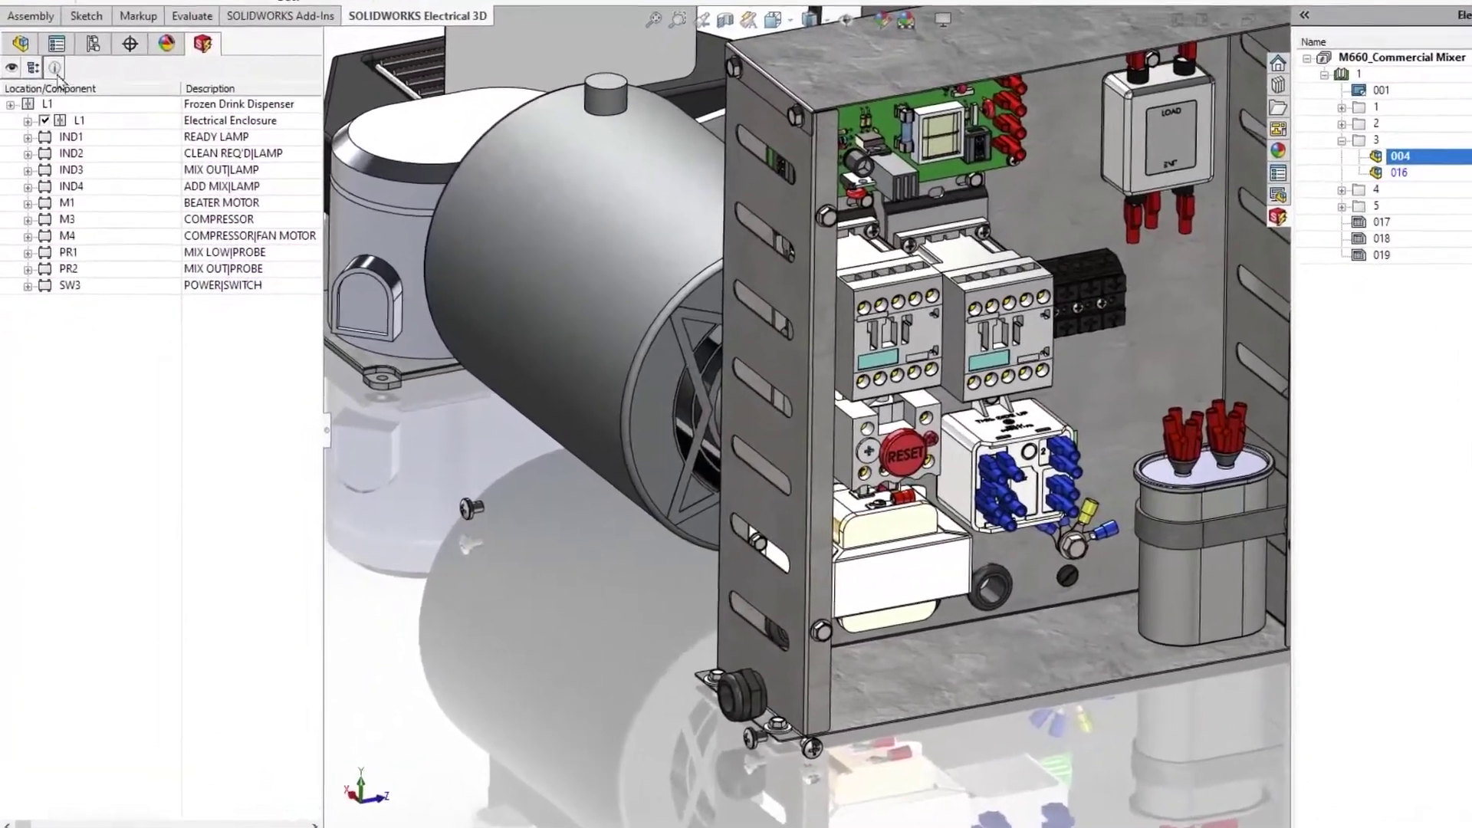
- Toggle the associated-components filter and expand all components to review M1 (M320-1) and C1
left_click(34, 68)
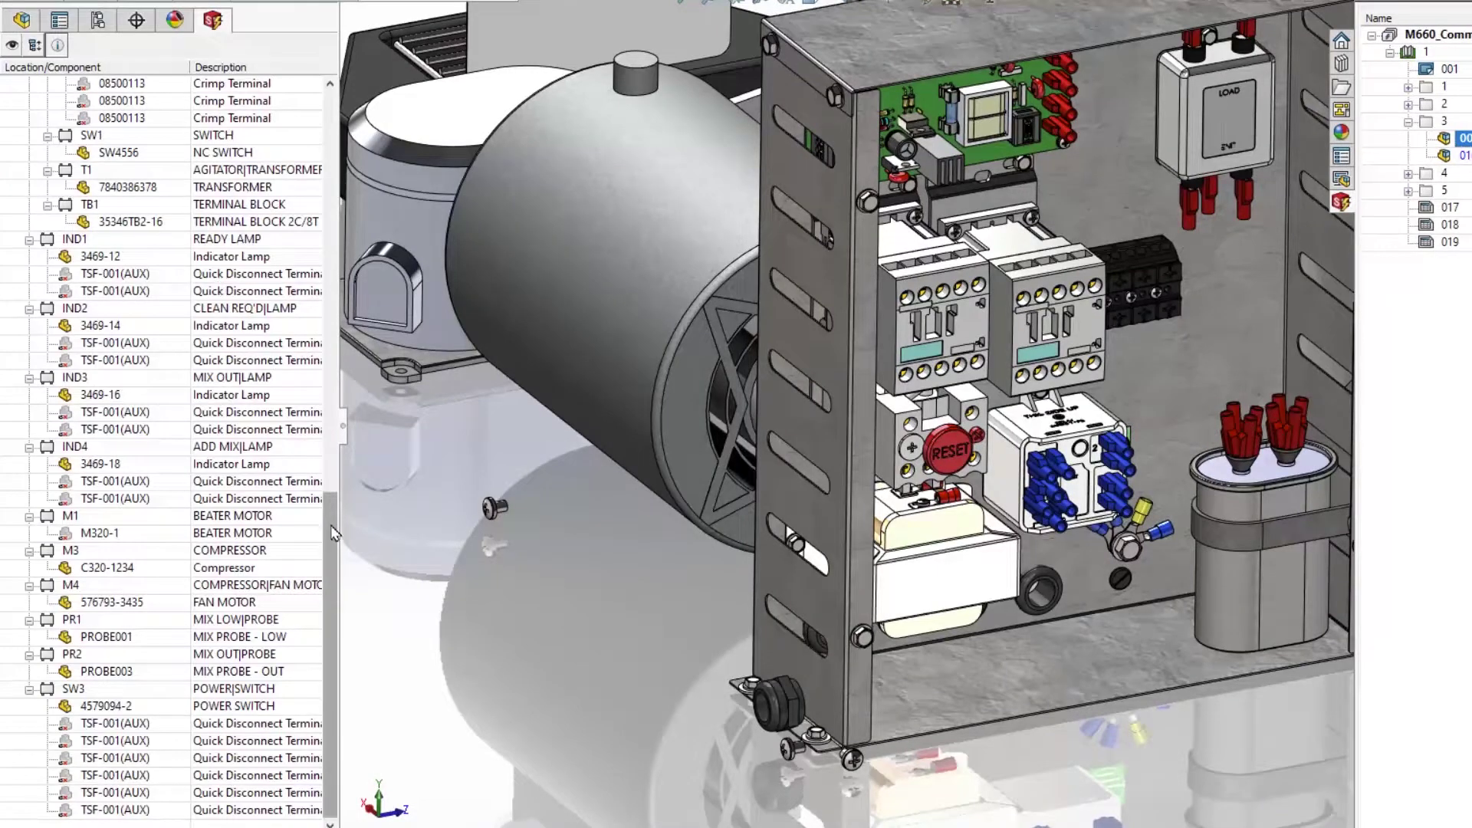
left_click_drag(334, 532, 347, 96)
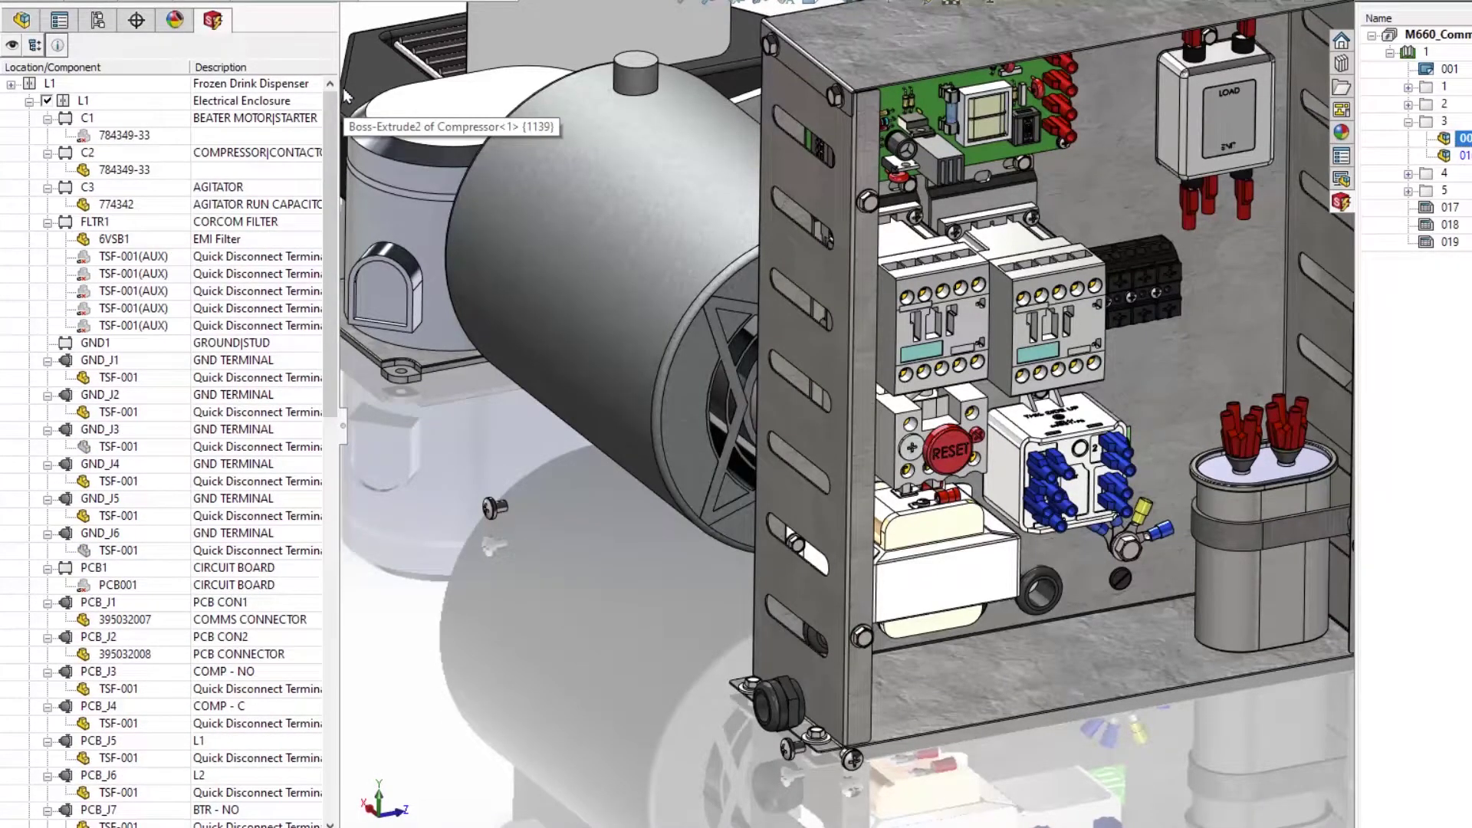
left_click(12, 46)
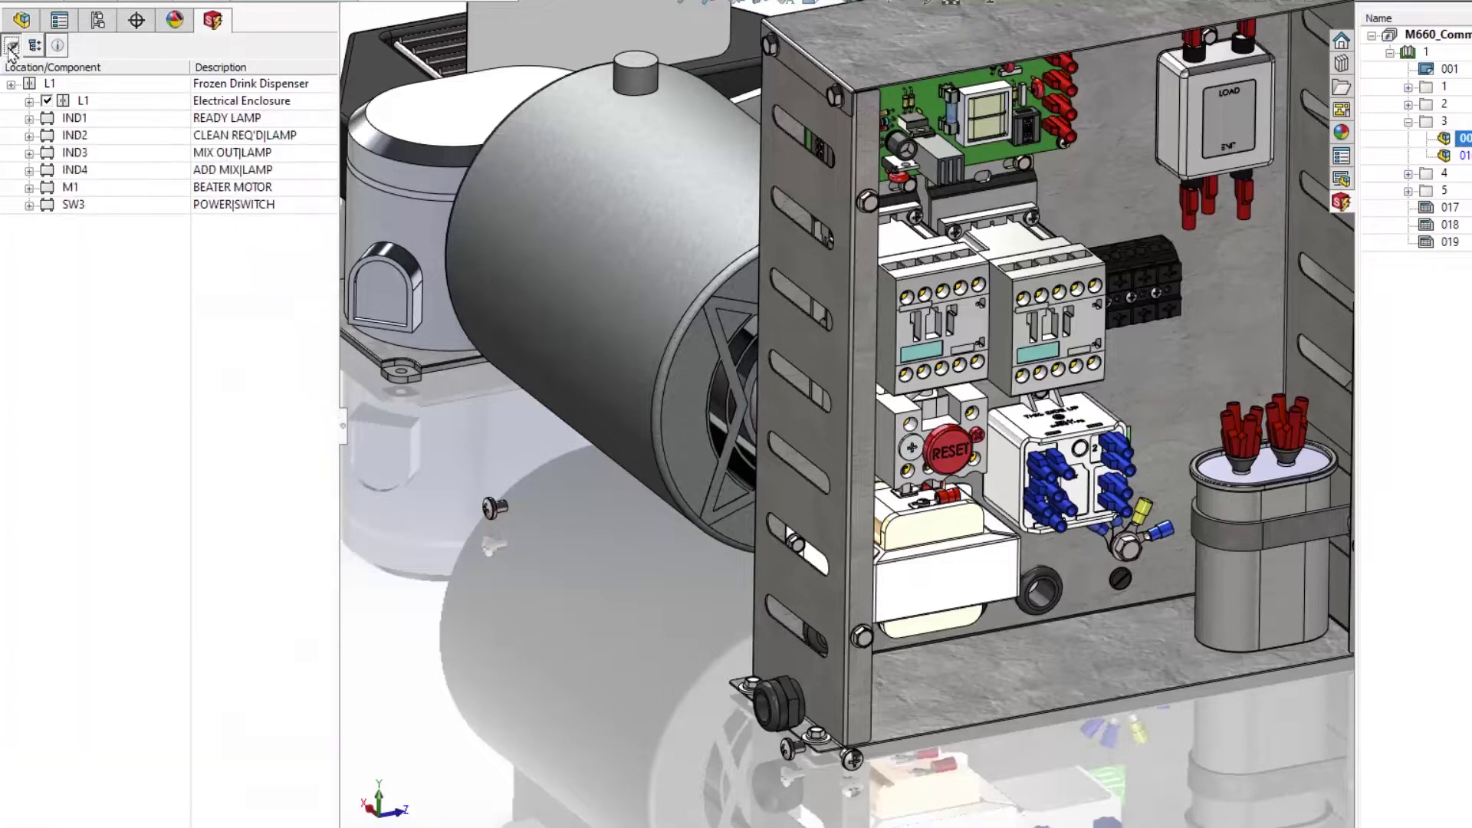
left_click(34, 46)
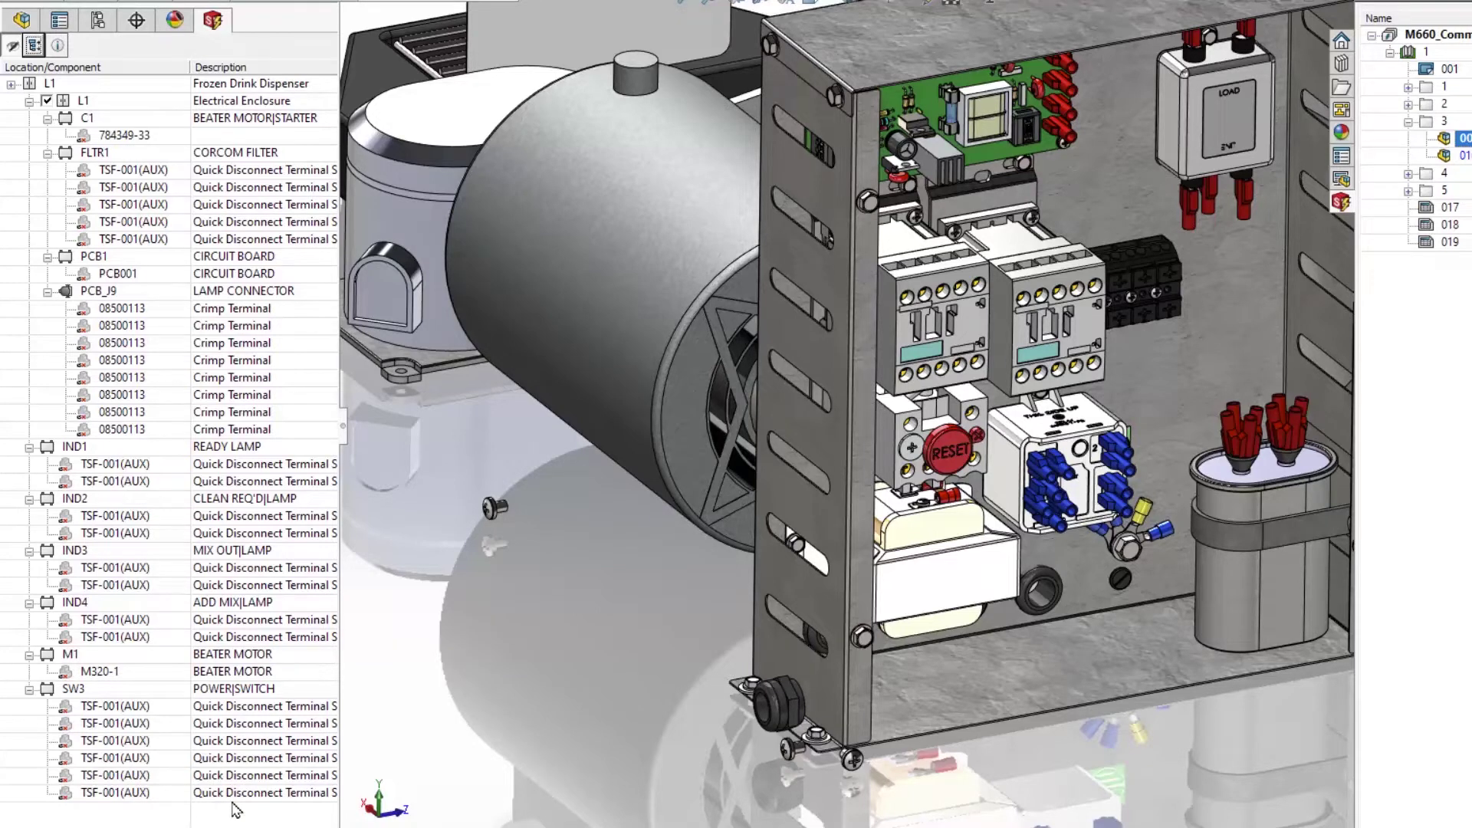
left_click(12, 46)
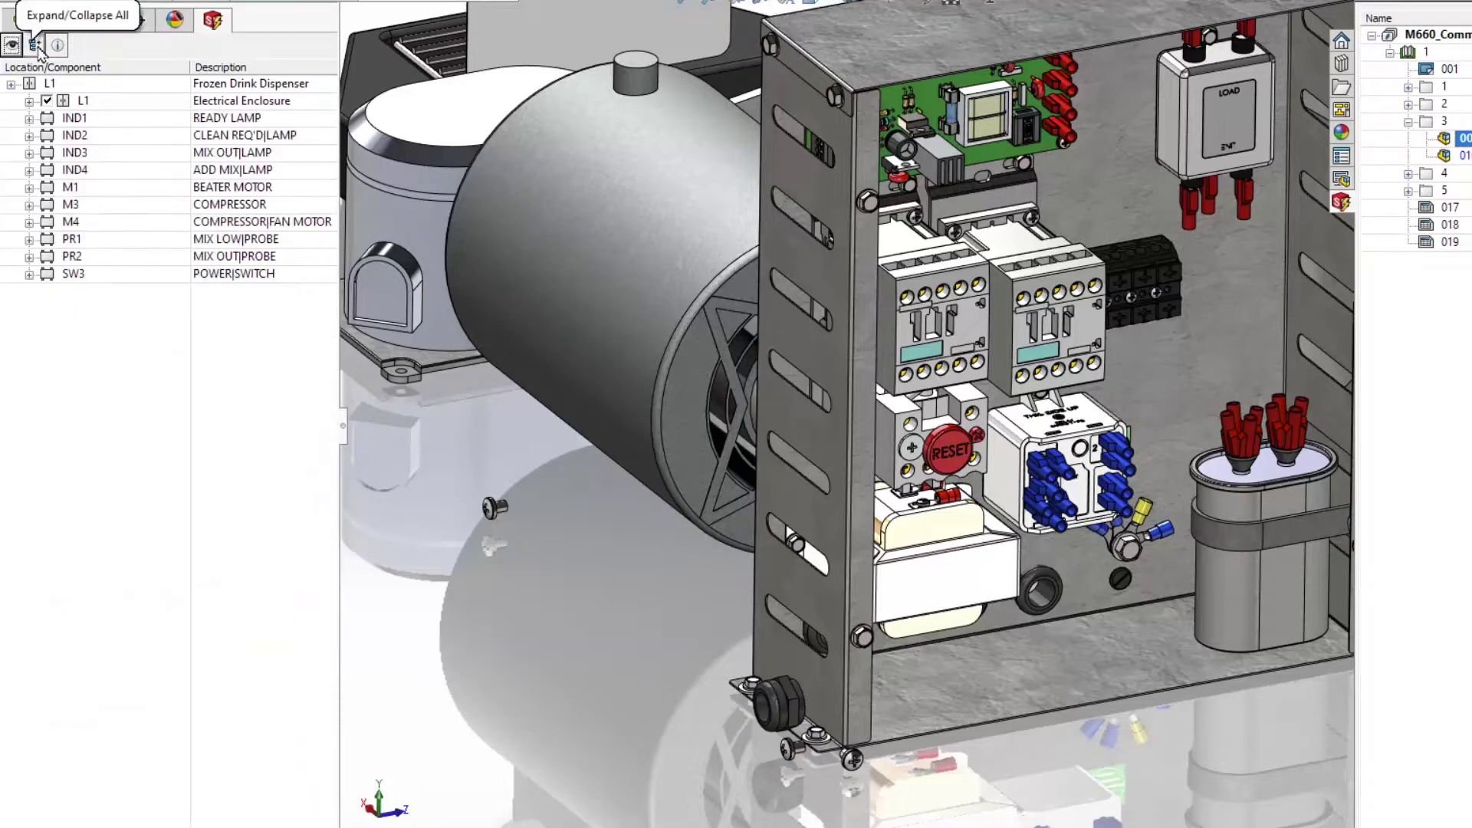
left_click(34, 46)
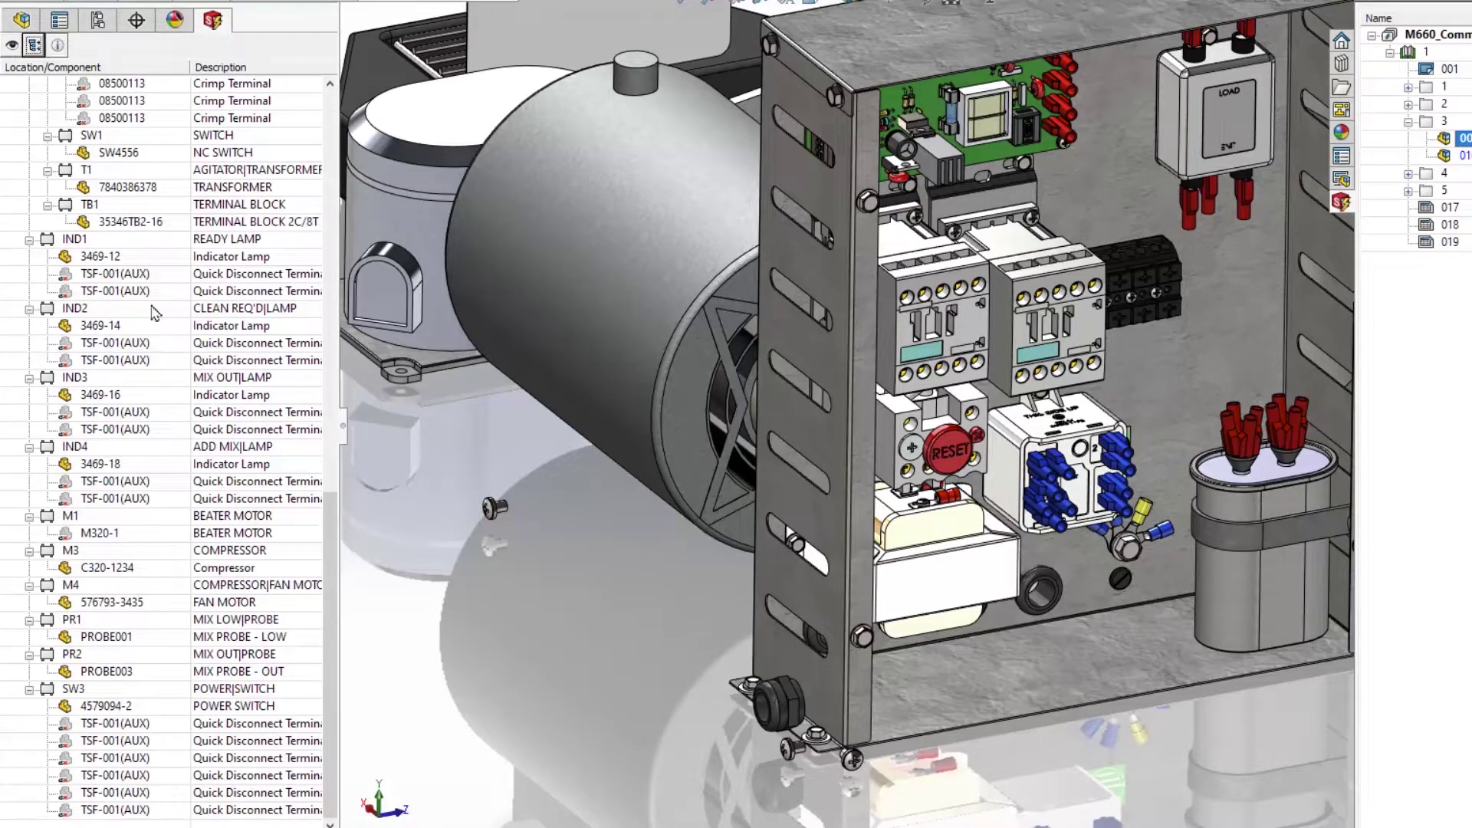
left_click_drag(330, 613, 330, 182)
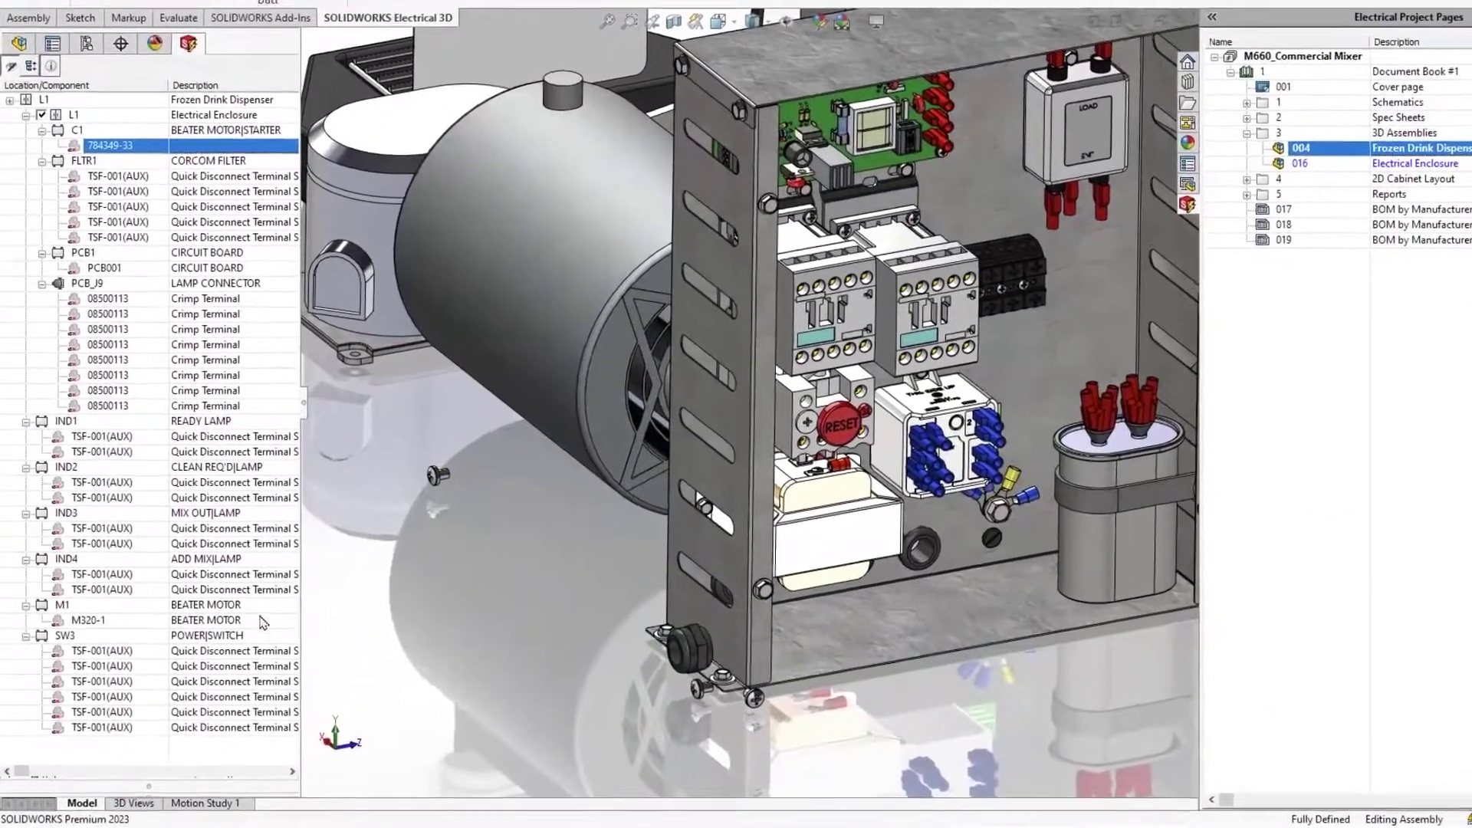
- Associate C1 with the contactor and M1 with the beater motor in the 3D model
right_click(261, 621)
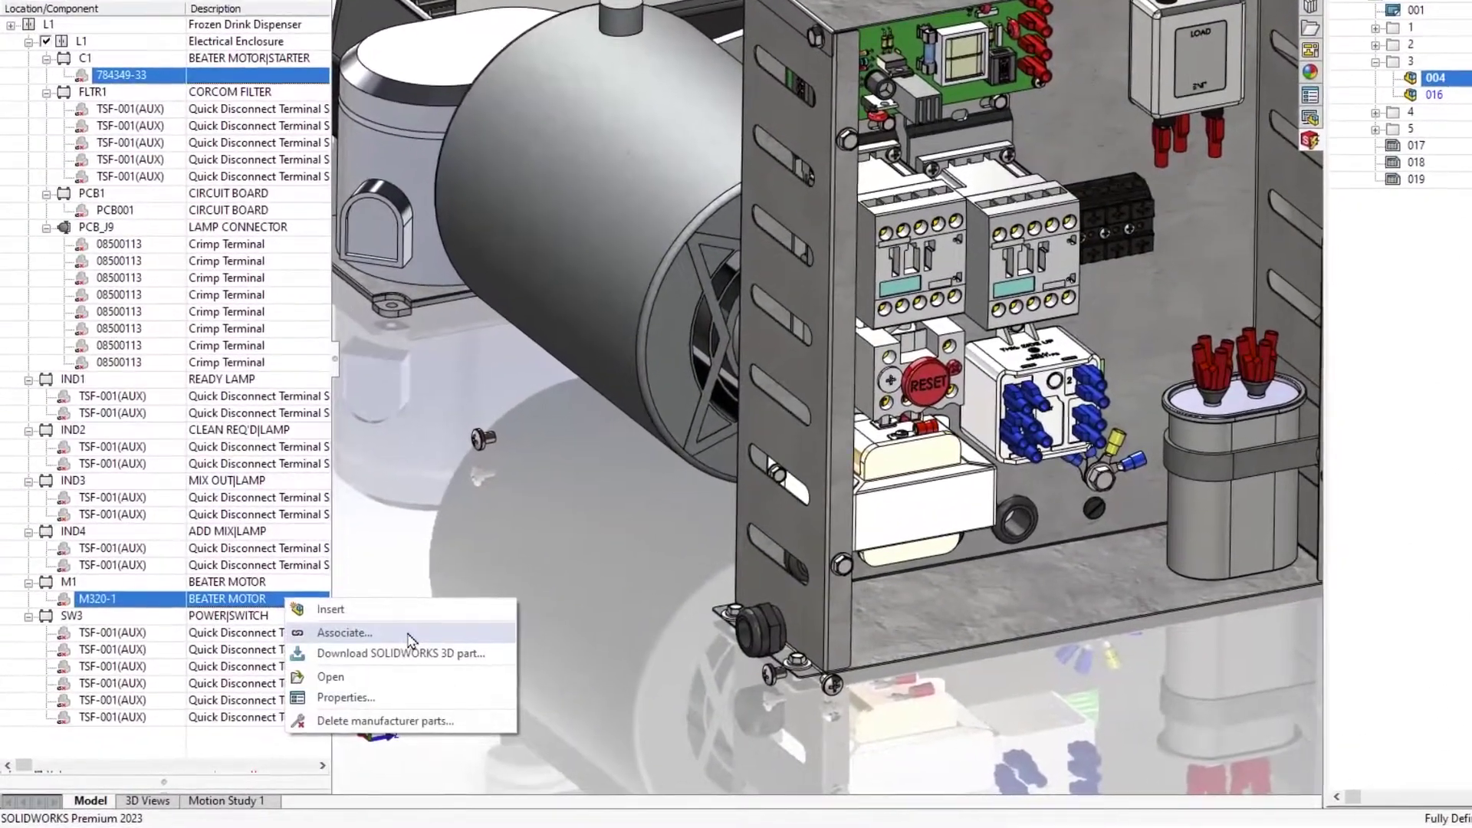
left_click(345, 633)
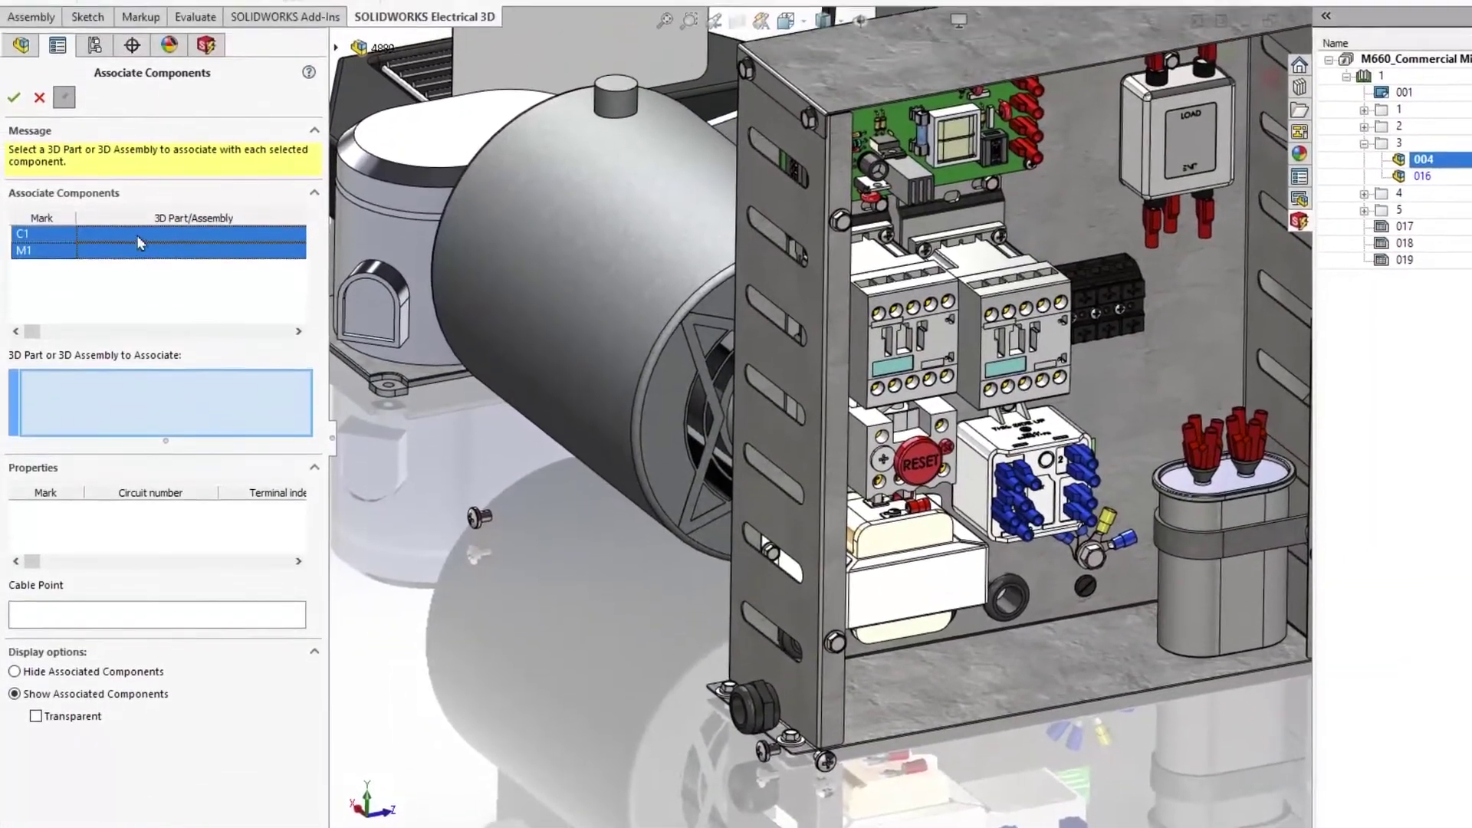
left_click(139, 238)
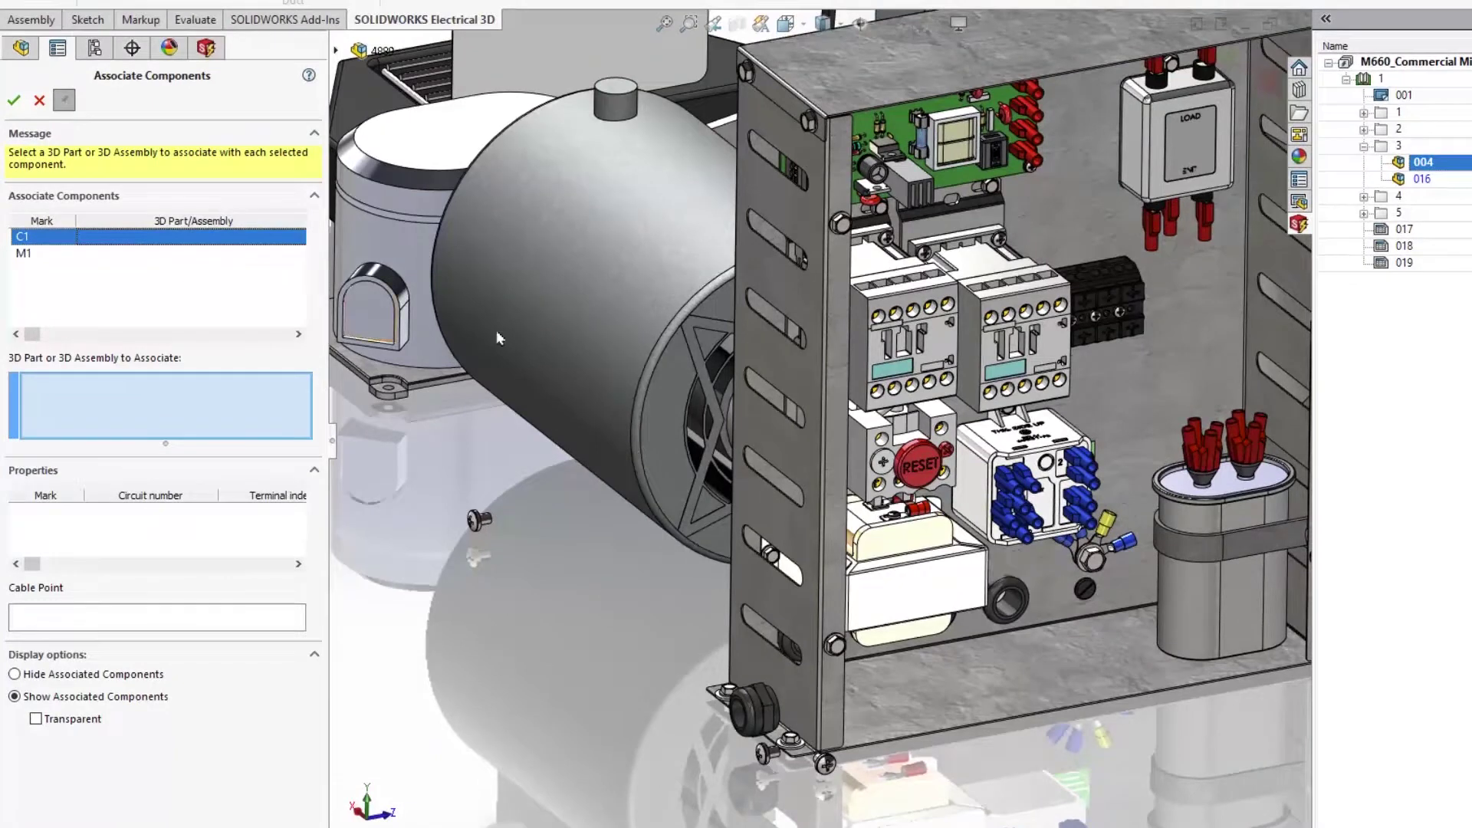
left_click(960, 350)
left_click(958, 357)
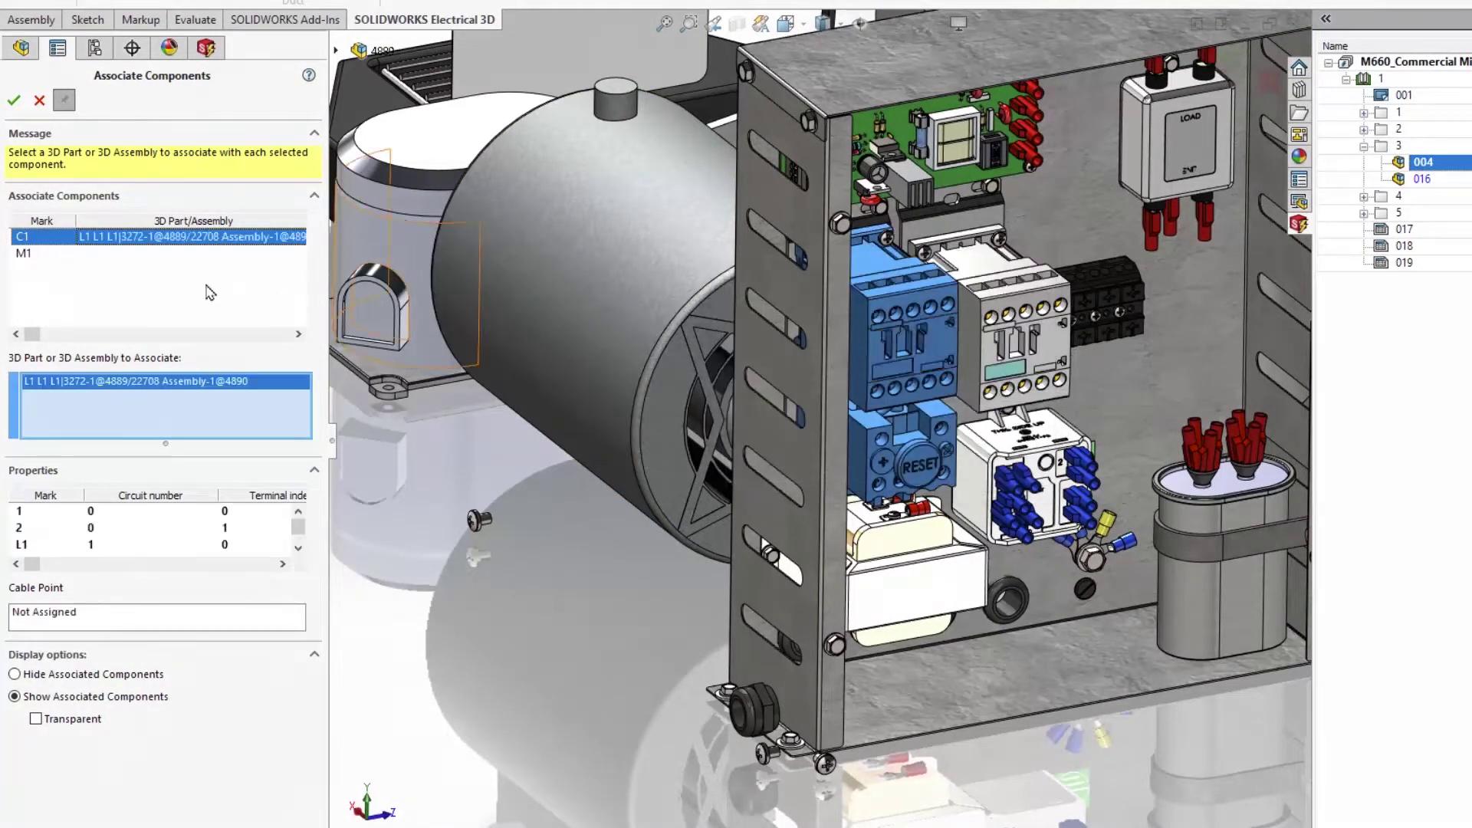
left_click(586, 394)
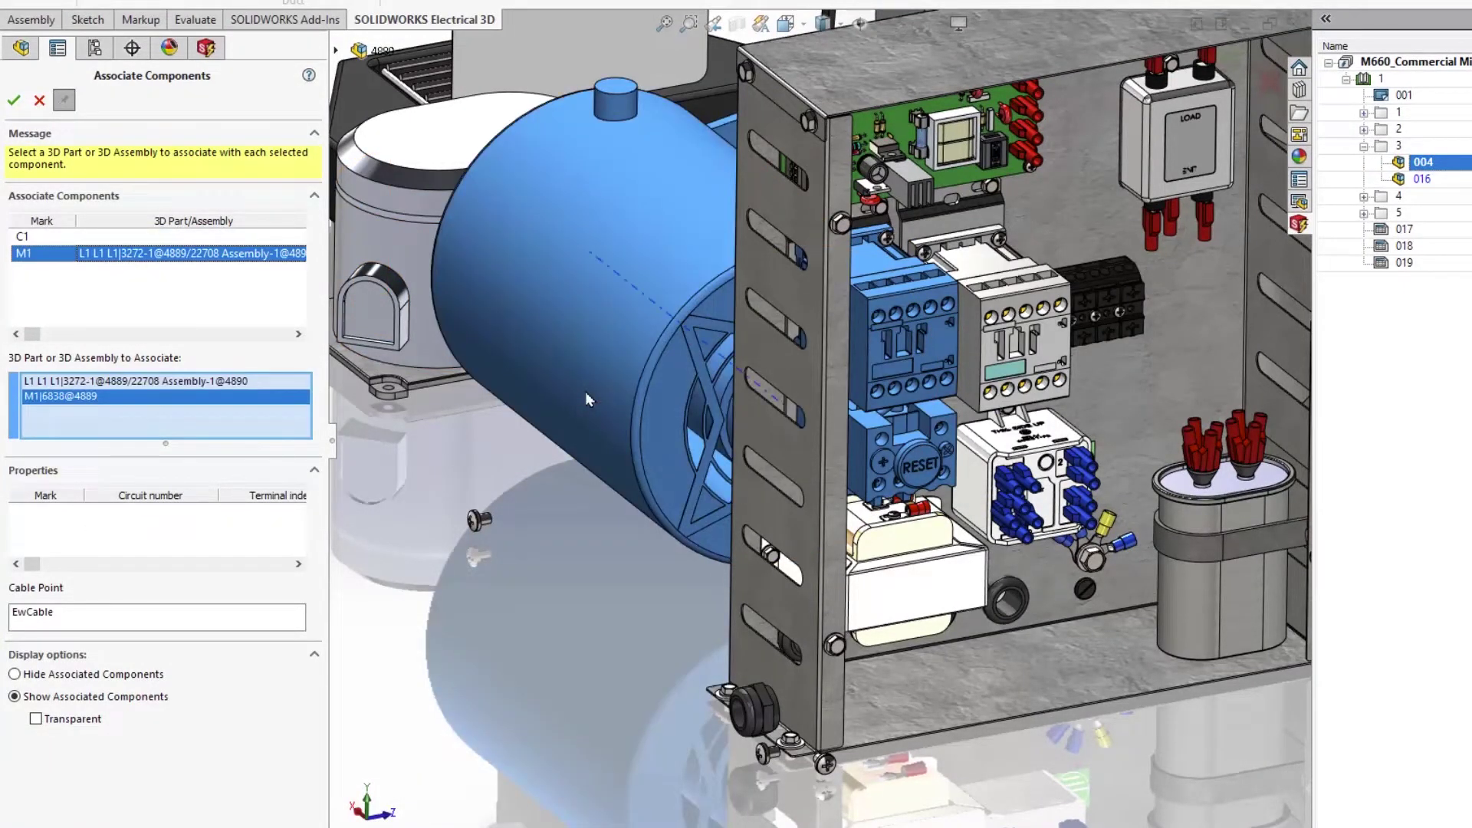
left_click(14, 100)
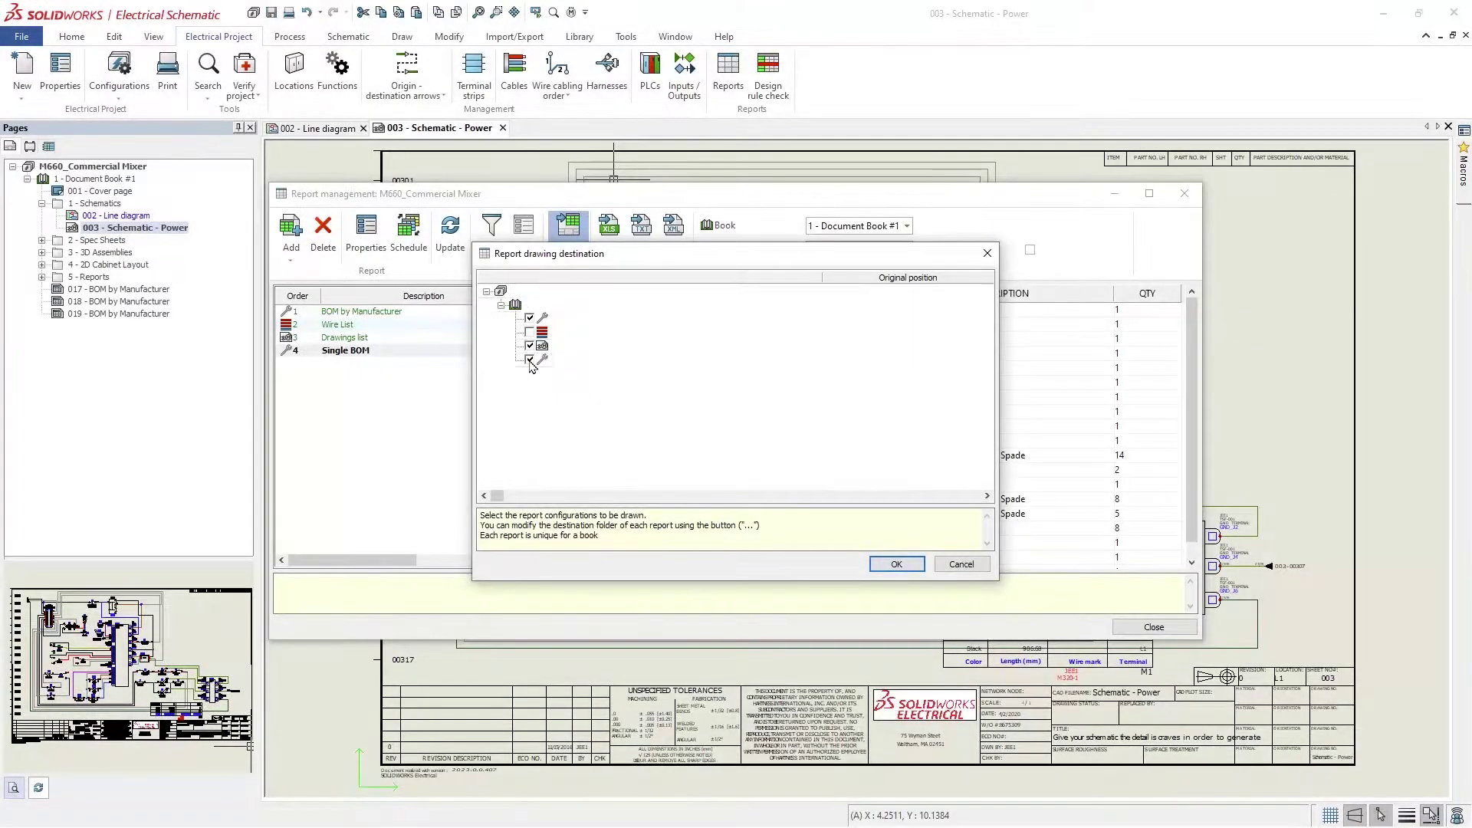
- Generate Single BOM and Wire List report pages, excluding BOM by Manufacturer and Drawings list
left_click(529, 360)
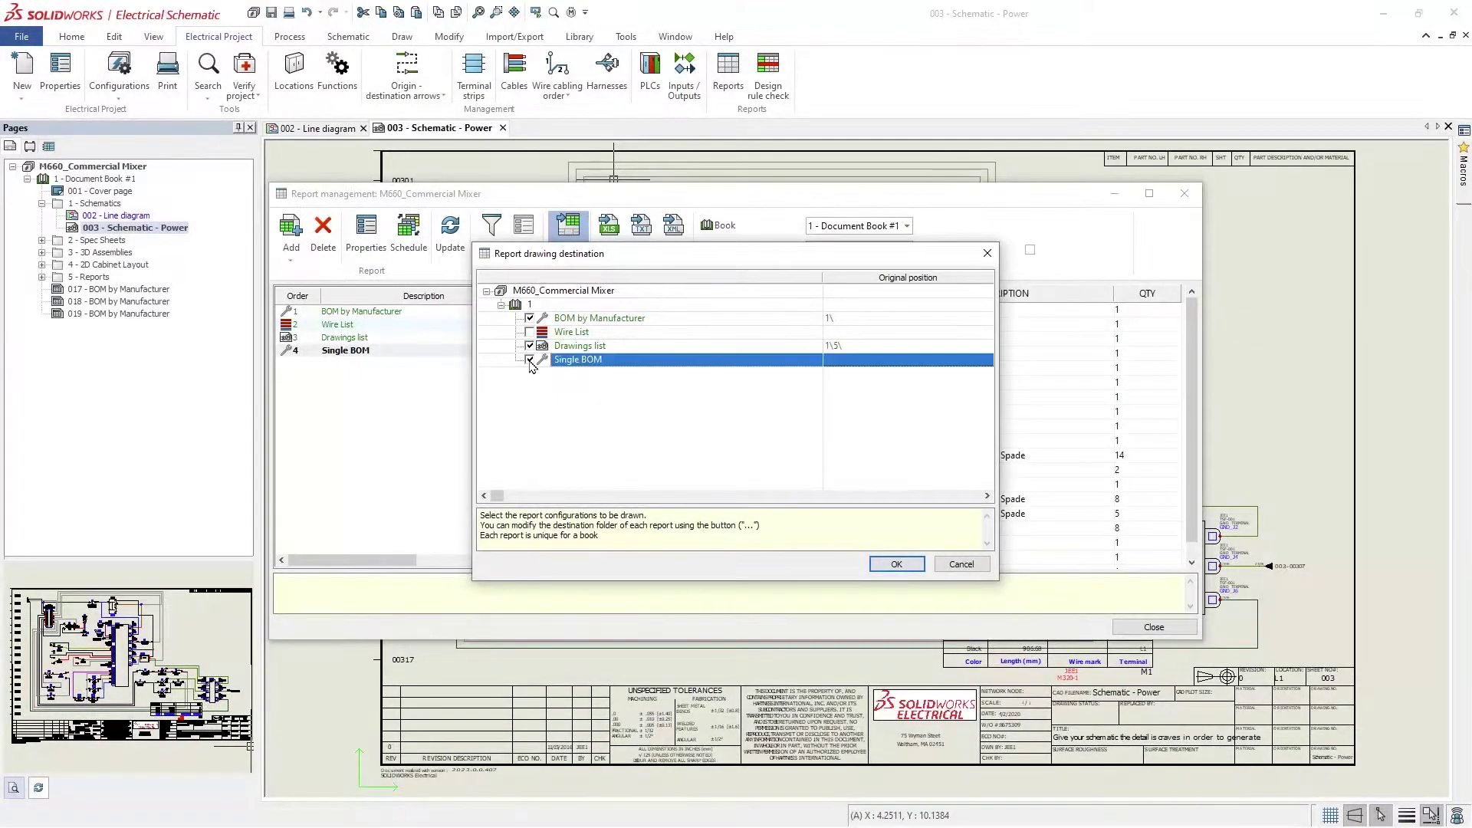
left_click(530, 332)
left_click(530, 319)
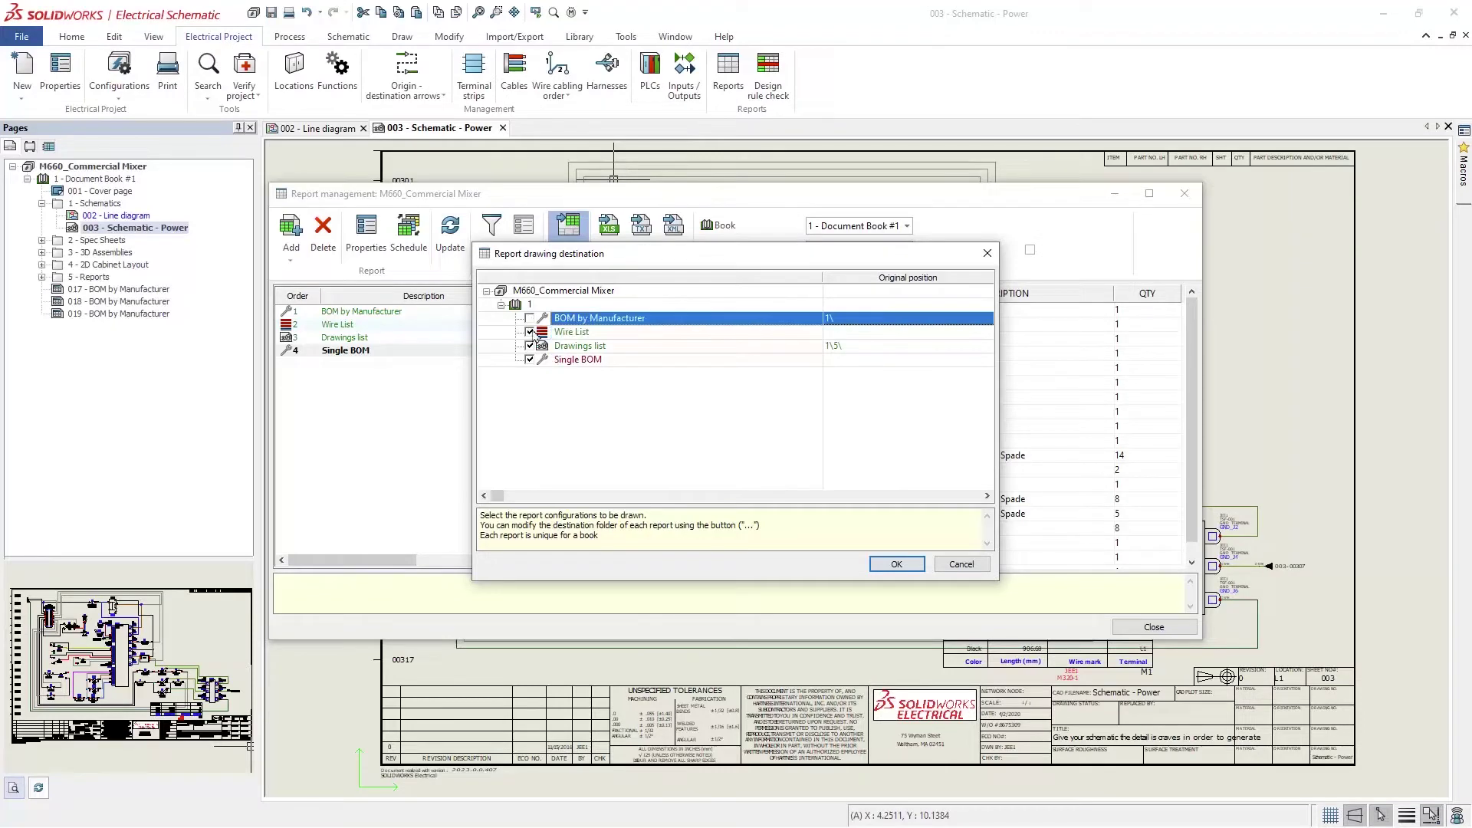
left_click(531, 346)
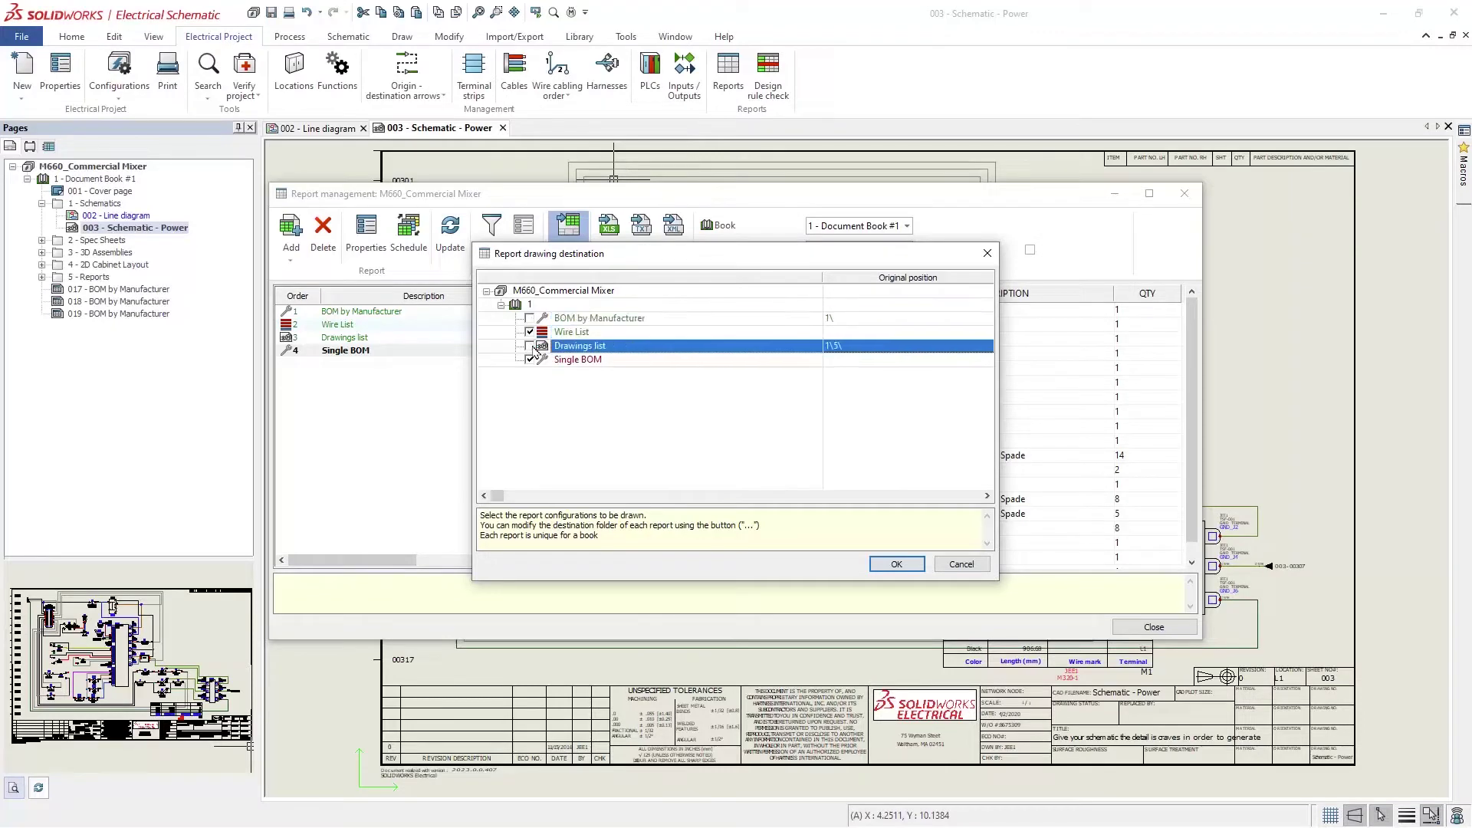
left_click(915, 567)
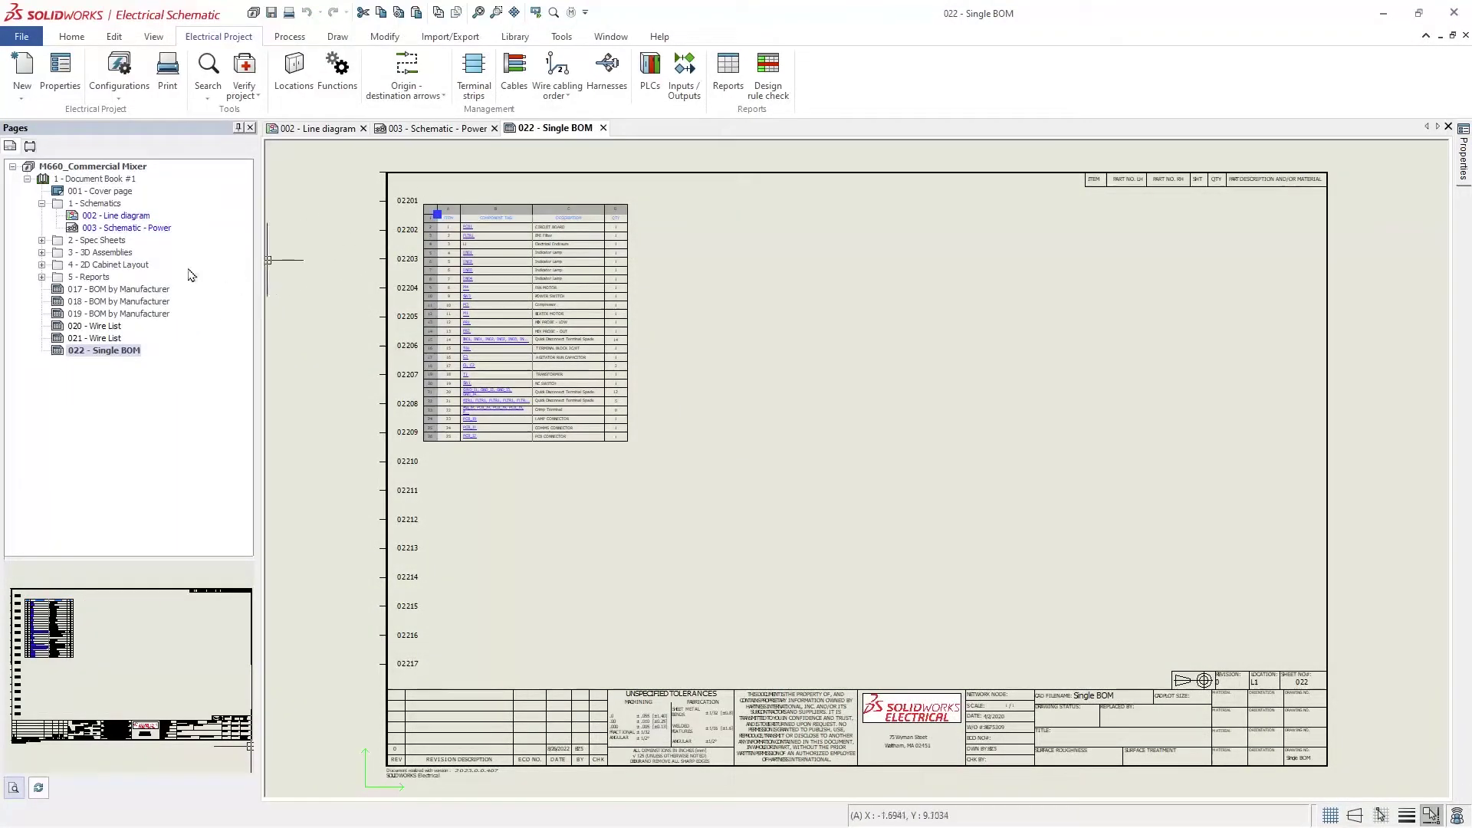
- Paste the copied BOM table at the top right of 003 - Schematic - Power
double_click(124, 228)
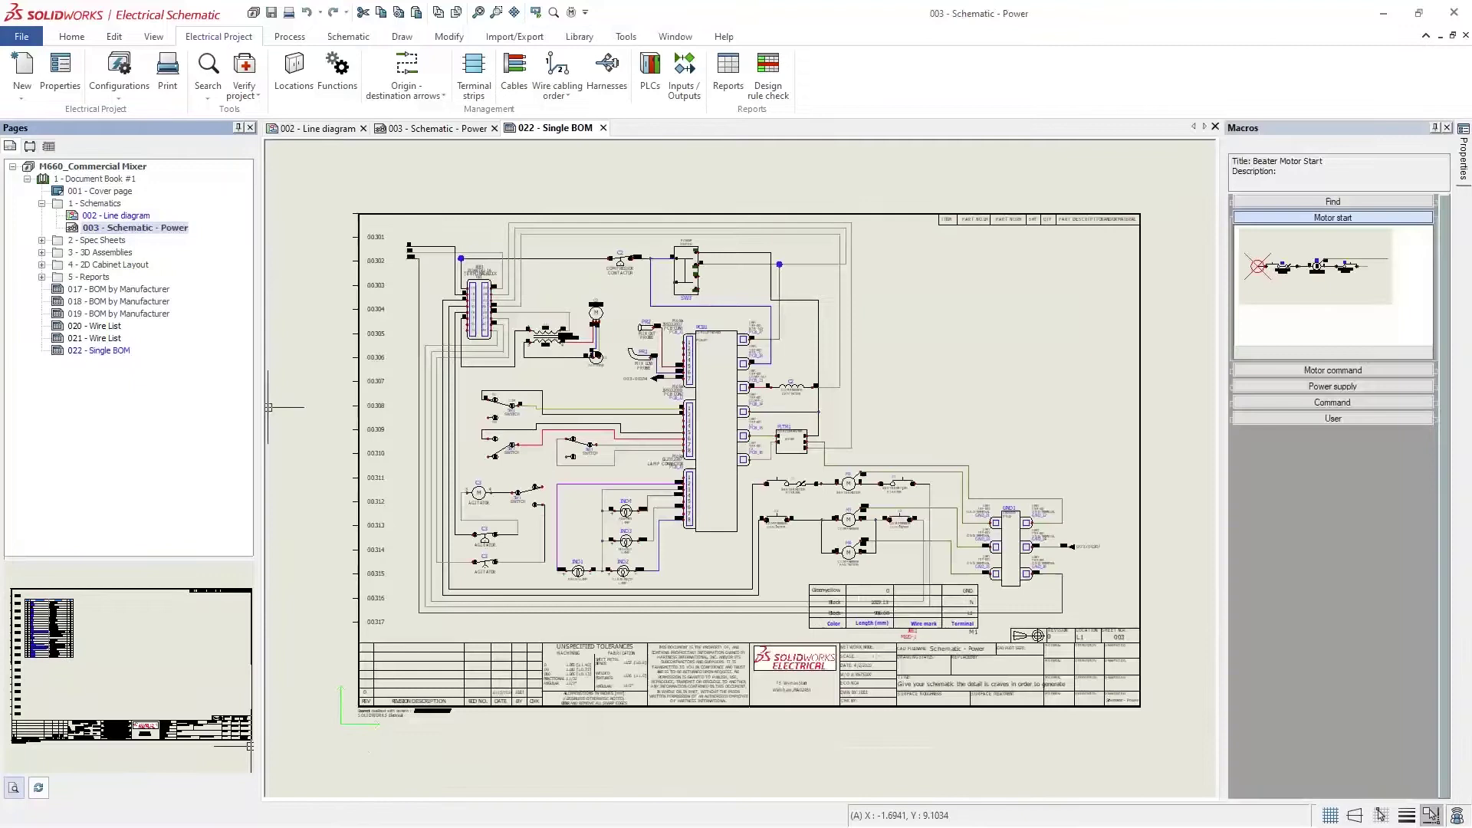
key("ctrl+v")
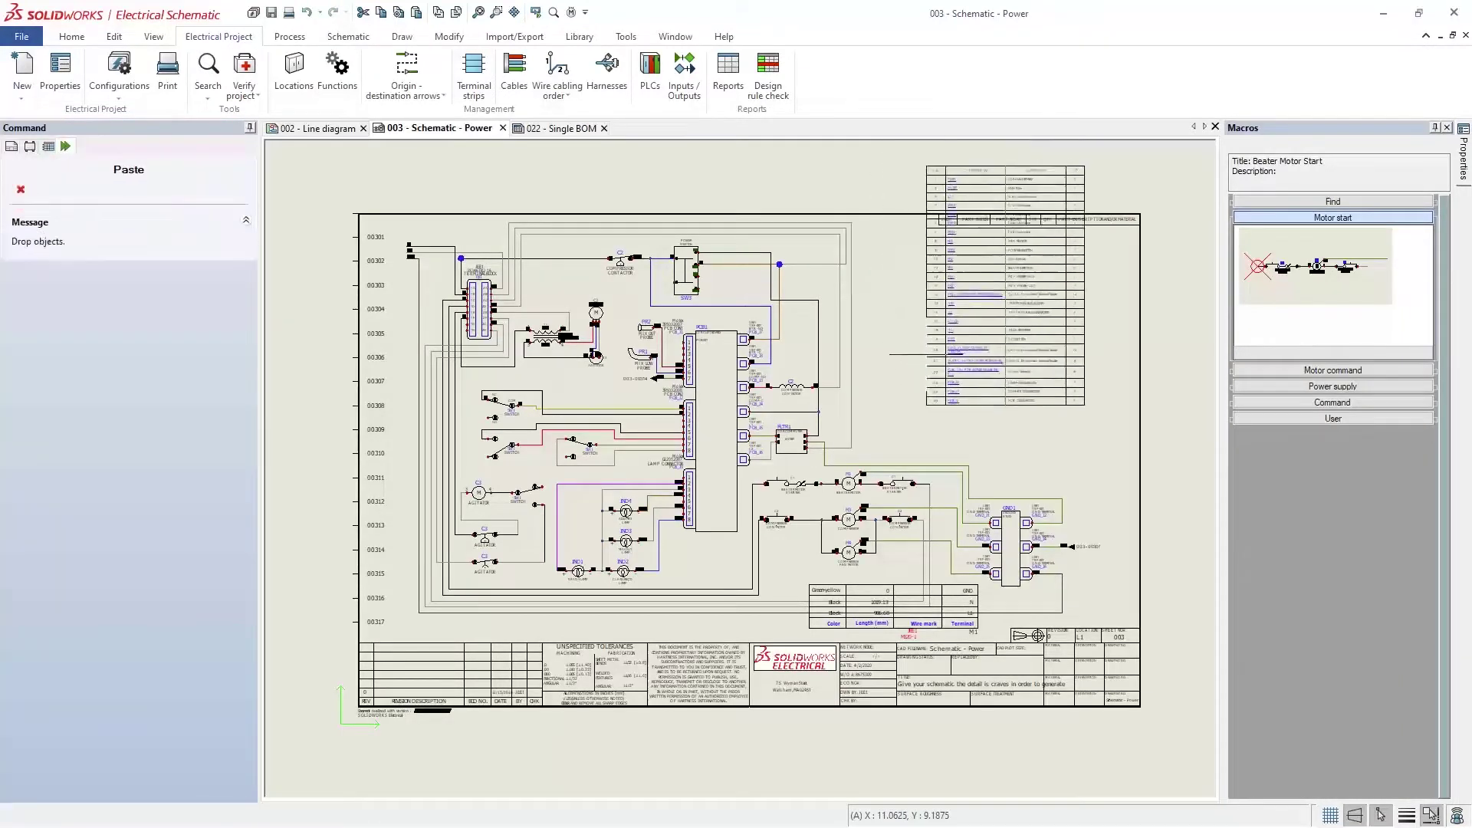
left_click(973, 422)
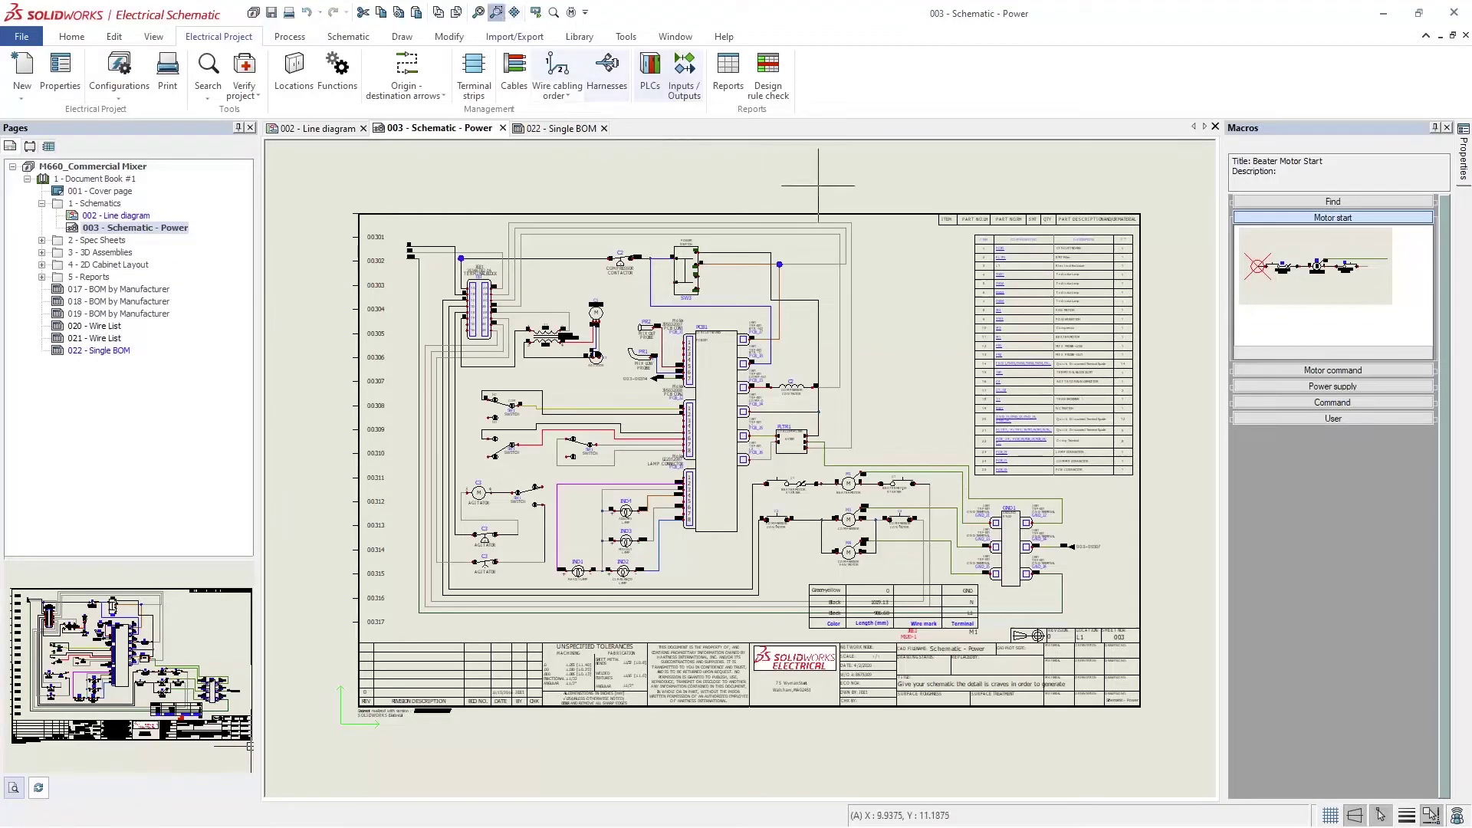
left_click_drag(815, 191, 1164, 494)
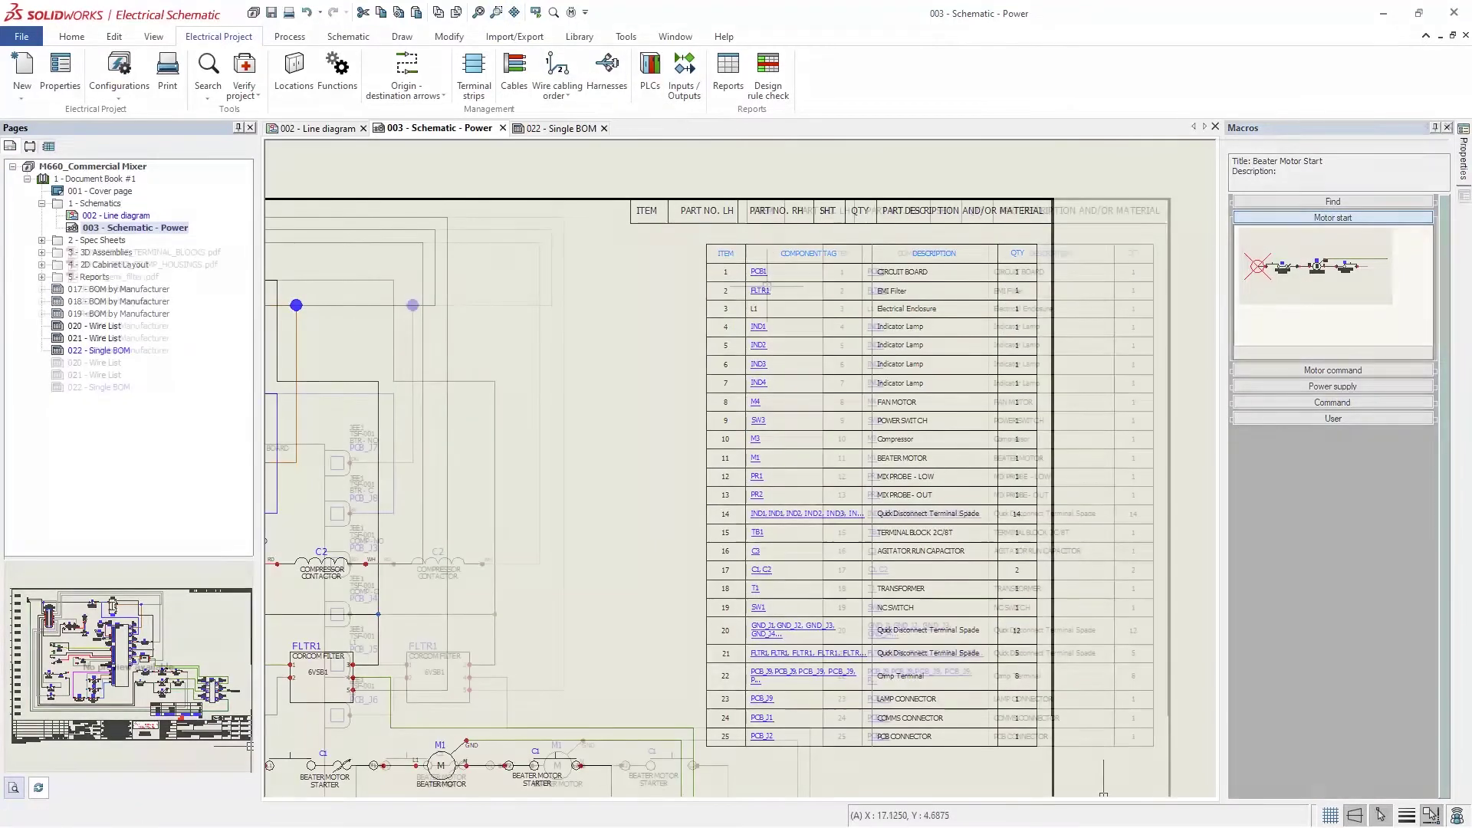
left_click(402, 38)
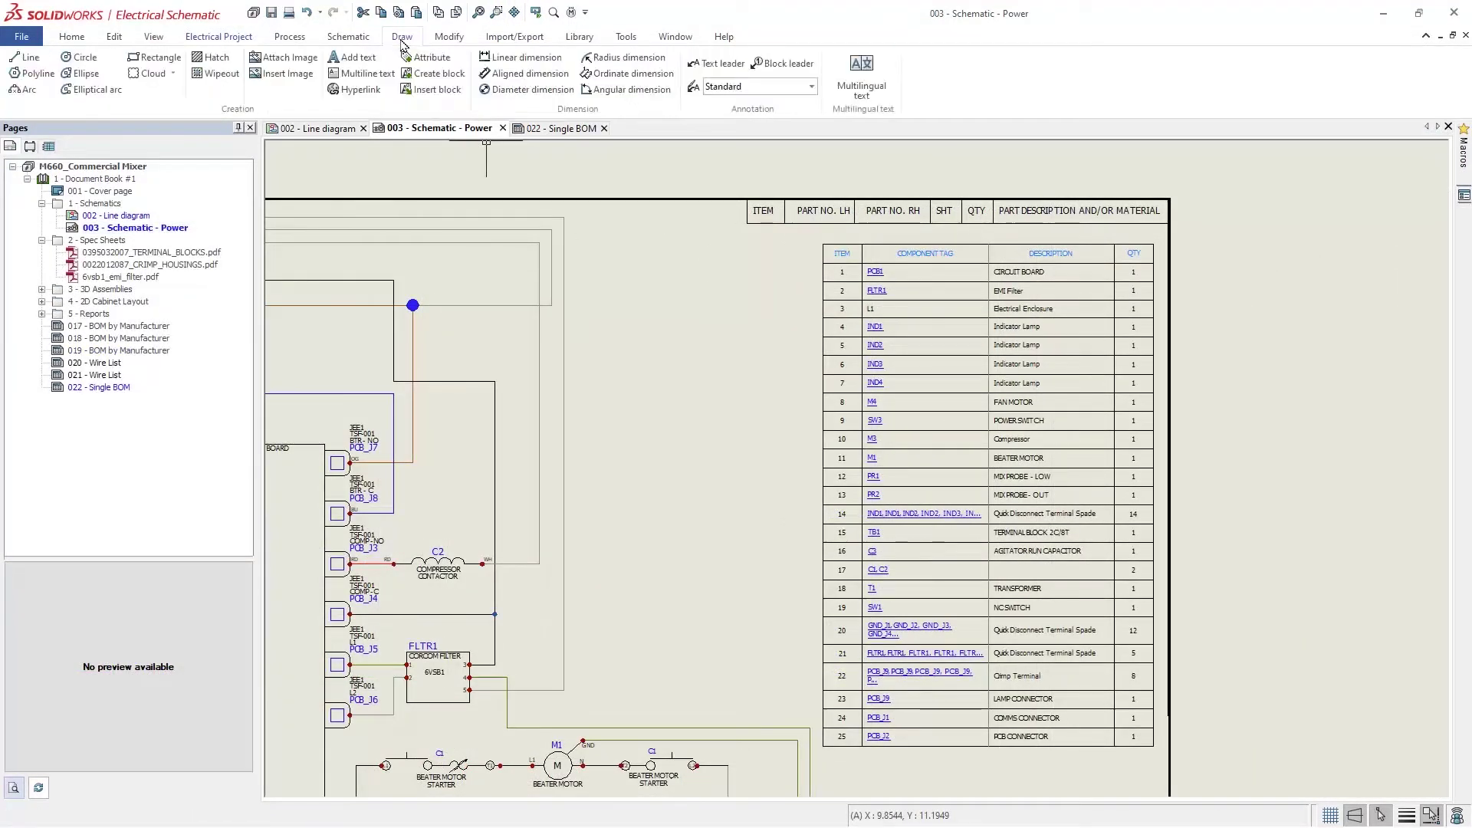
- Insert four Frozen Drink Machine product images stacked beside the BOM table
left_click(288, 74)
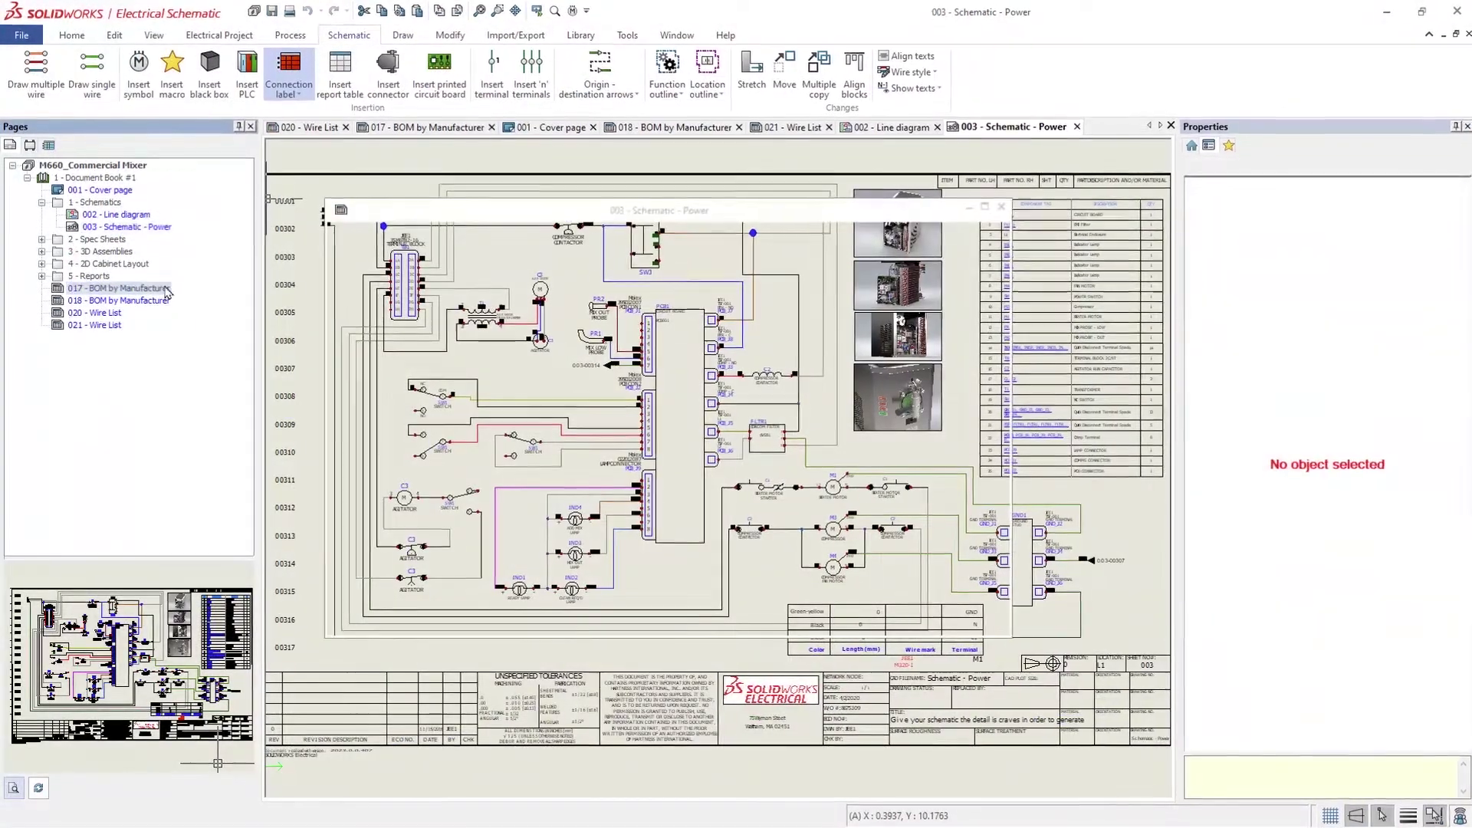
- View the BOM and Wire List pages, then export Document Book #1 to M660_Commercial Mixer.pdf
double_click(161, 289)
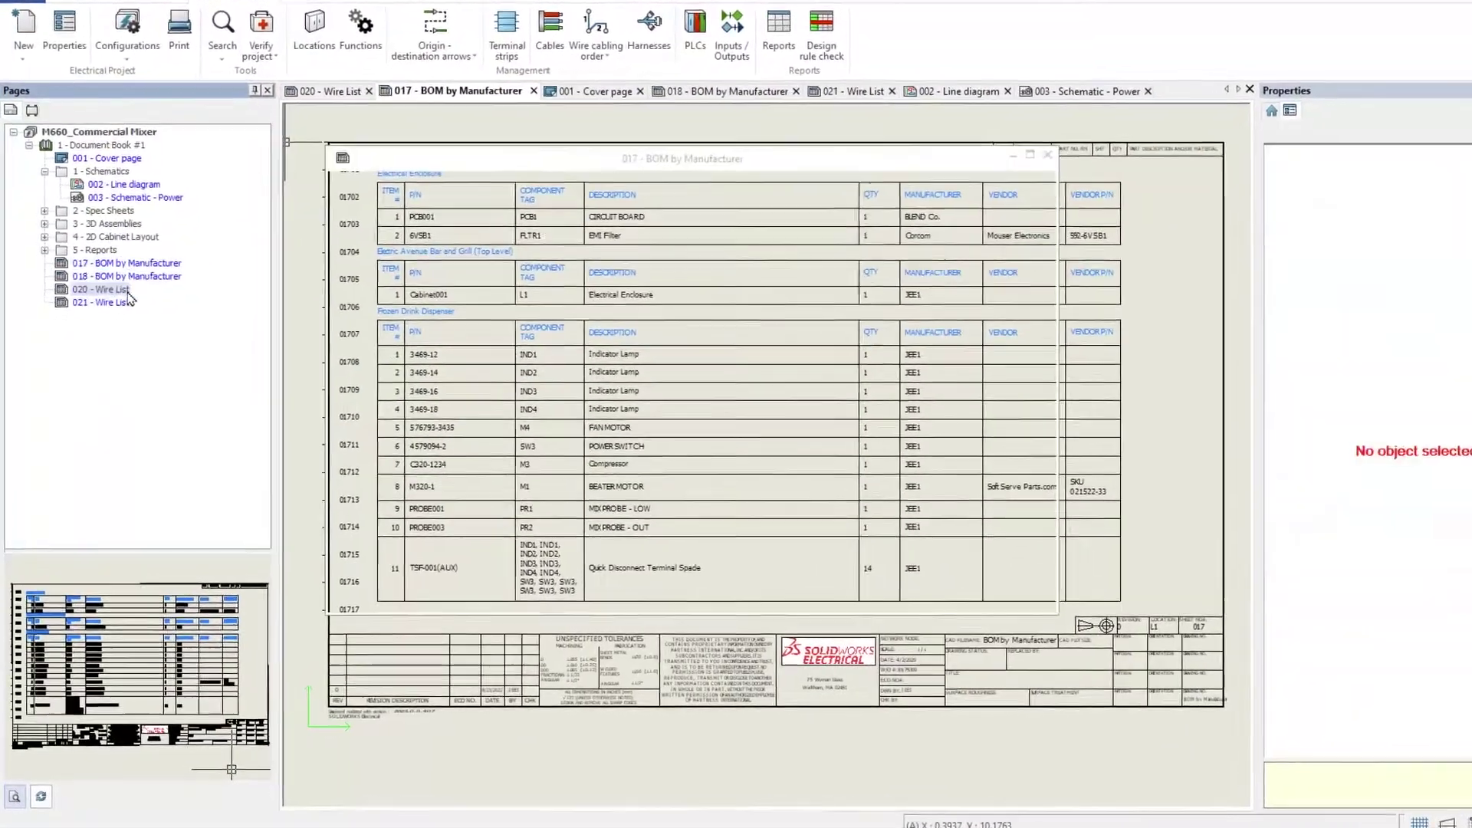
double_click(115, 289)
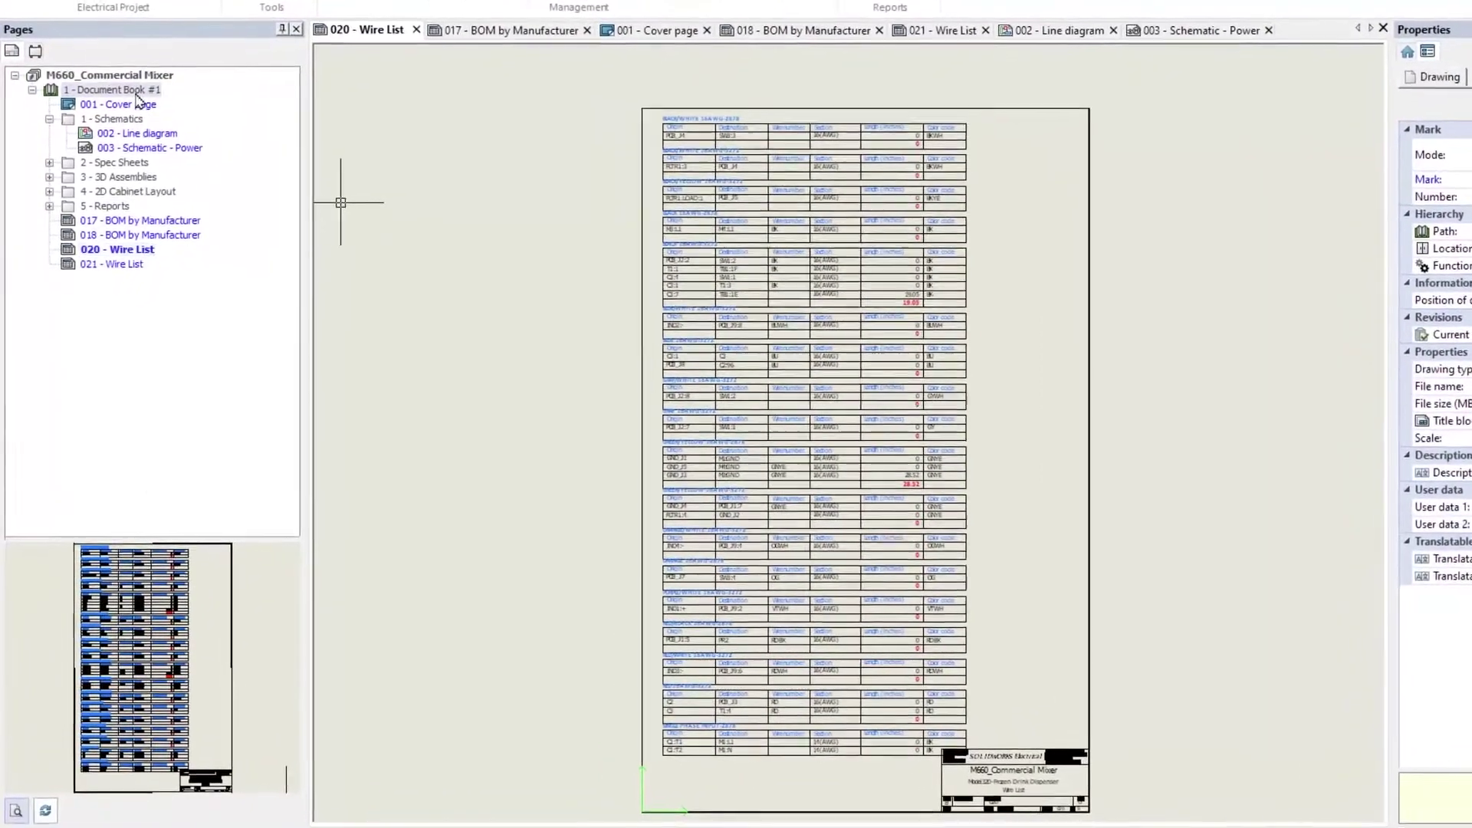
right_click(137, 92)
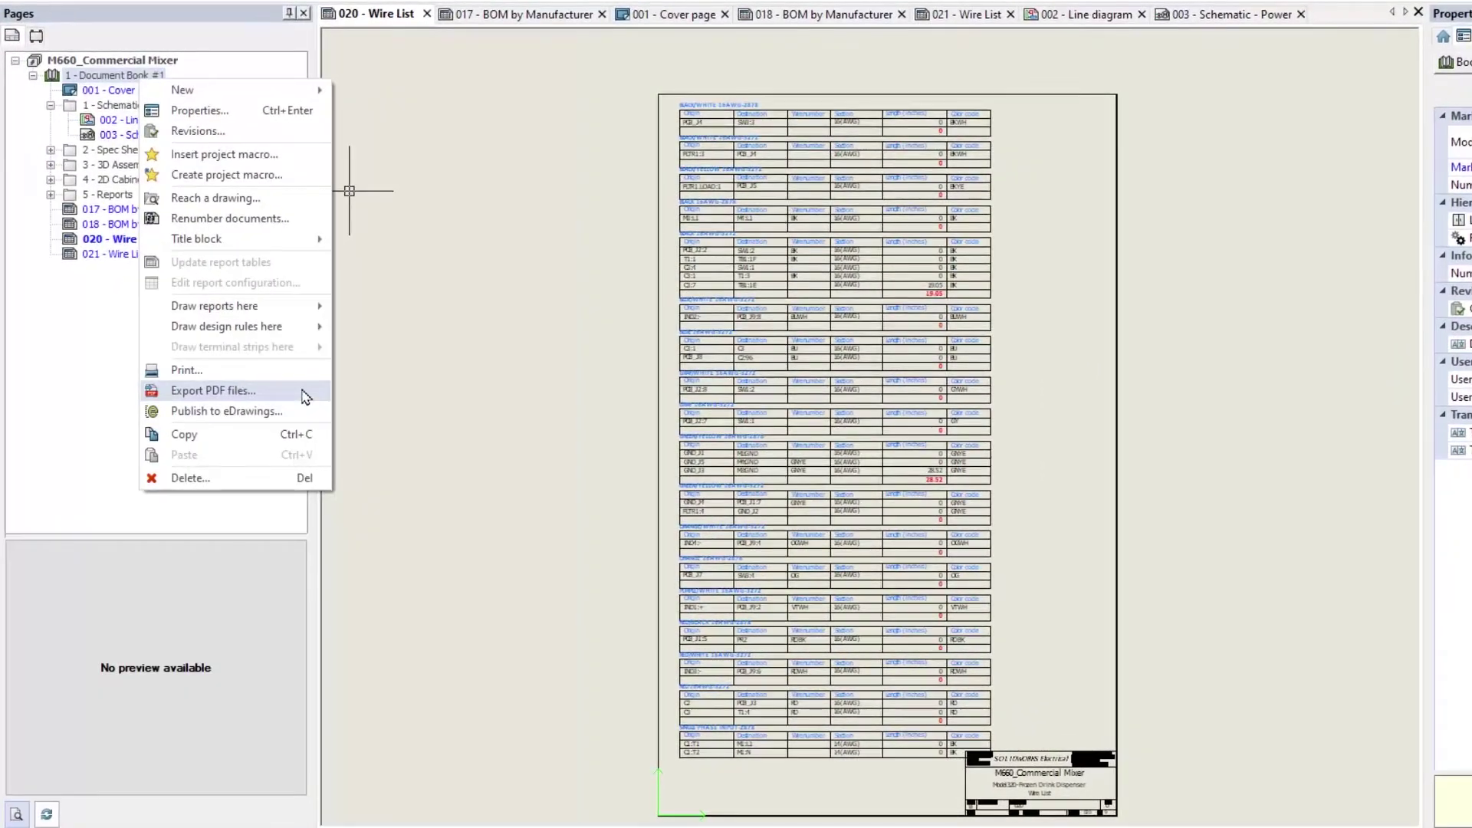
left_click(213, 391)
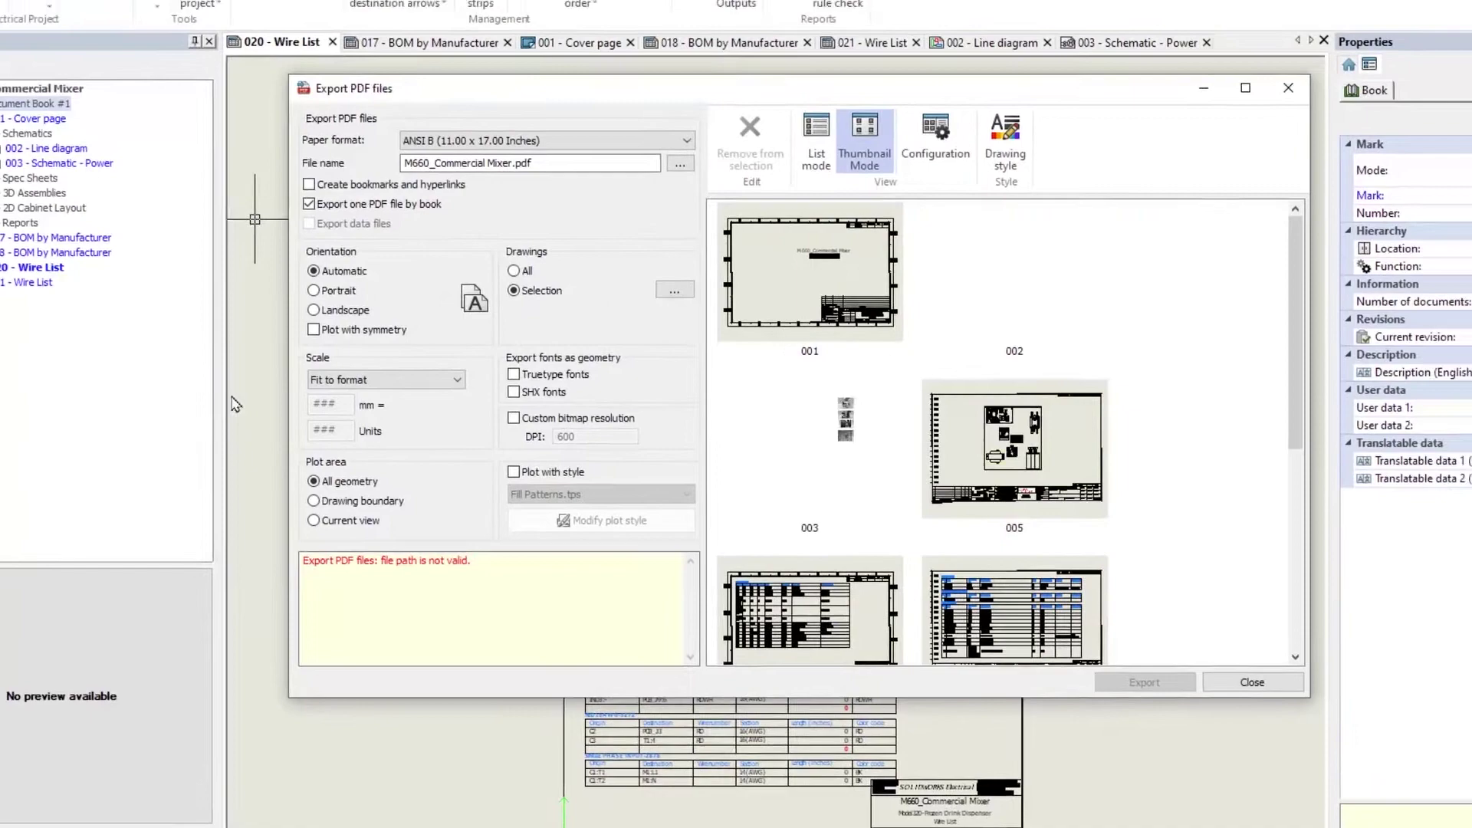